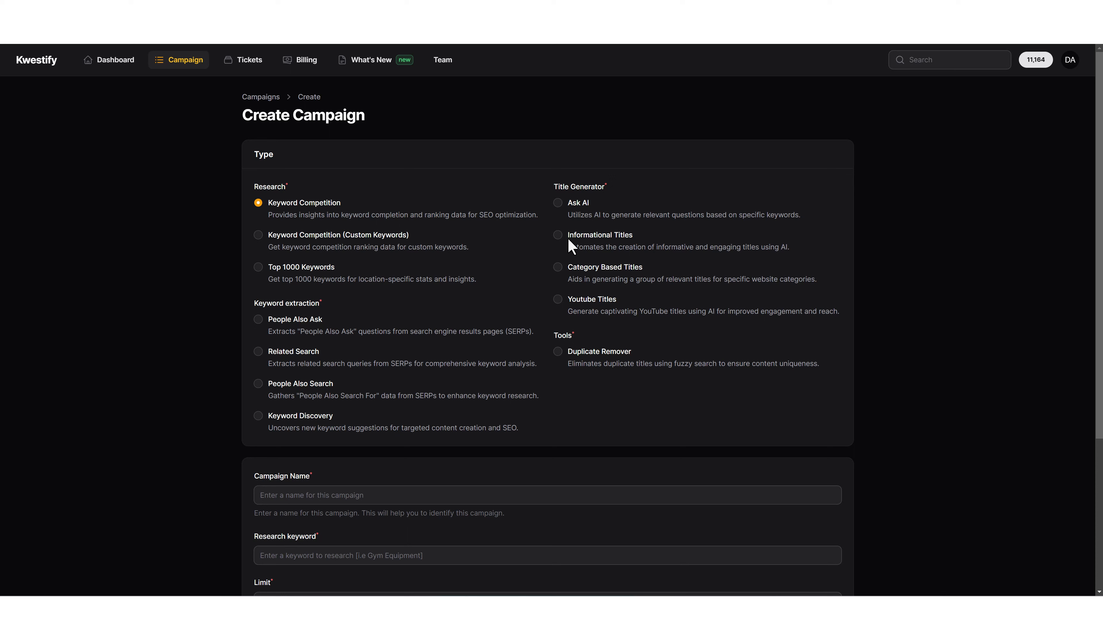
Step: Create an Ask AI campaign named Espresso Machines for the keyword espresso machine, with fuzzy duplicate removal off and a maximum of 200 results
{"action": "left_click", "coordinate": [558, 203]}
{"action": "scroll", "coordinate": [212, 500], "scroll_direction": "down", "scroll_amount": 5}
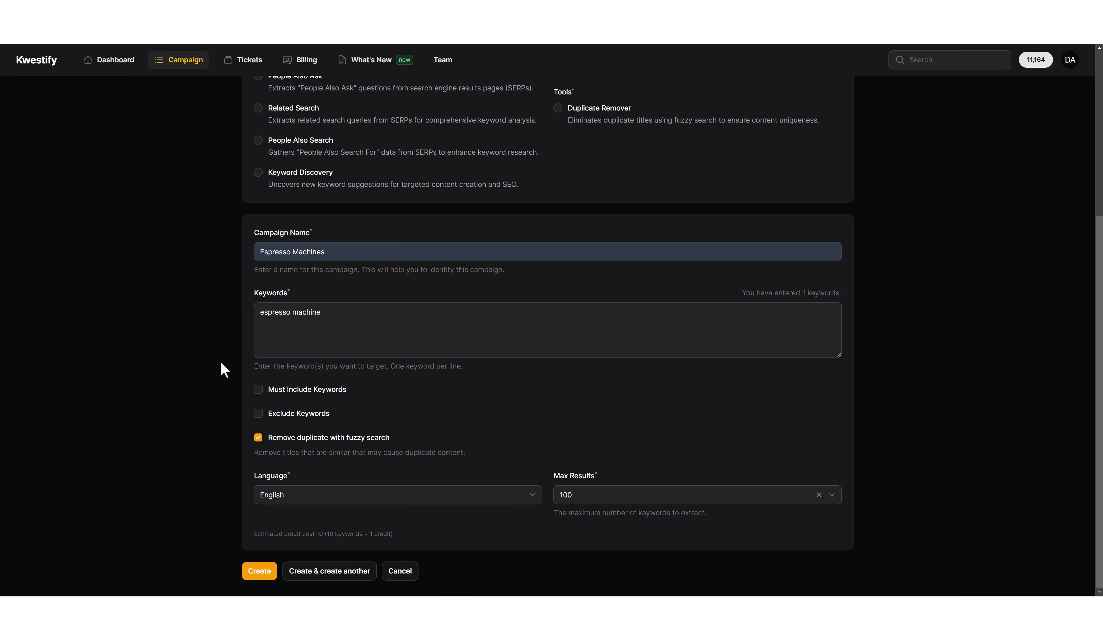
{"action": "left_click", "coordinate": [258, 438]}
{"action": "left_click", "coordinate": [591, 497]}
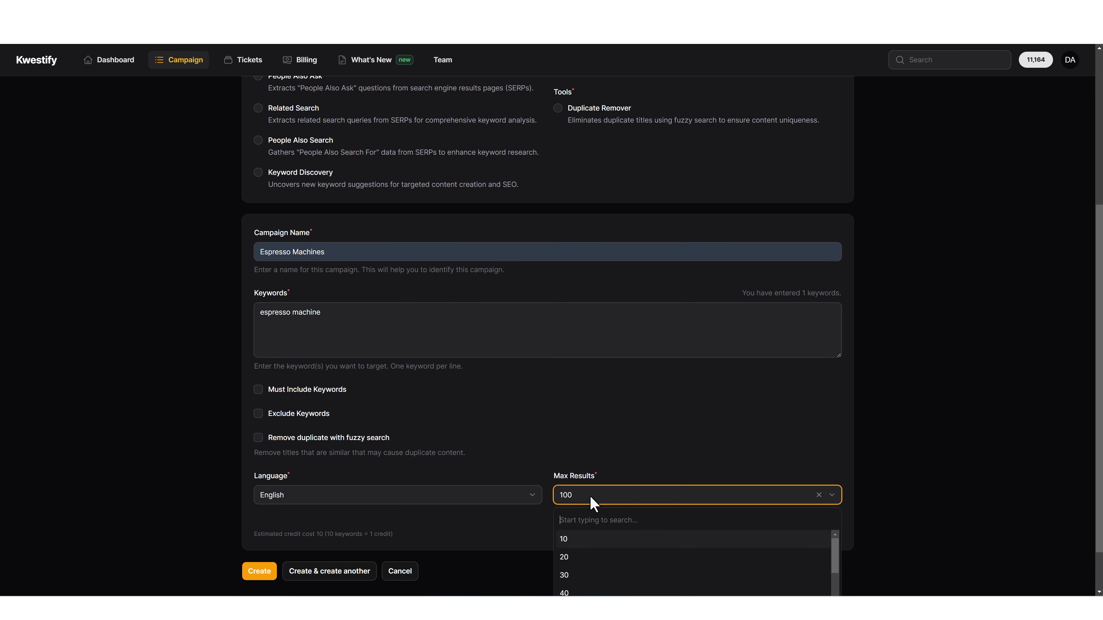
{"action": "scroll", "coordinate": [579, 548], "scroll_direction": "down", "scroll_amount": 4}
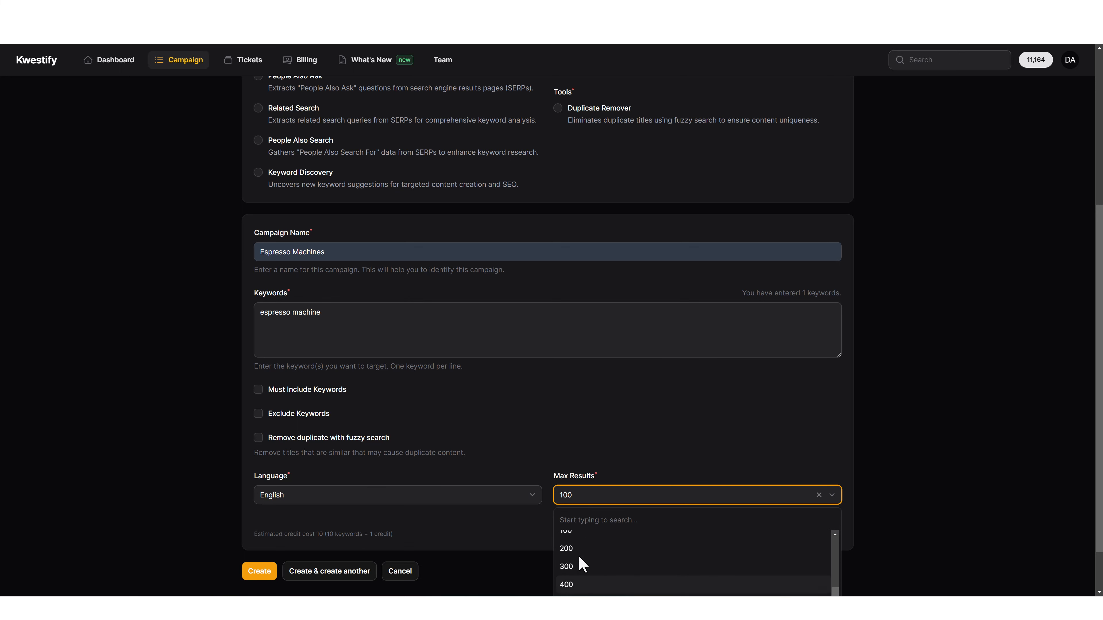
{"action": "left_click", "coordinate": [566, 569]}
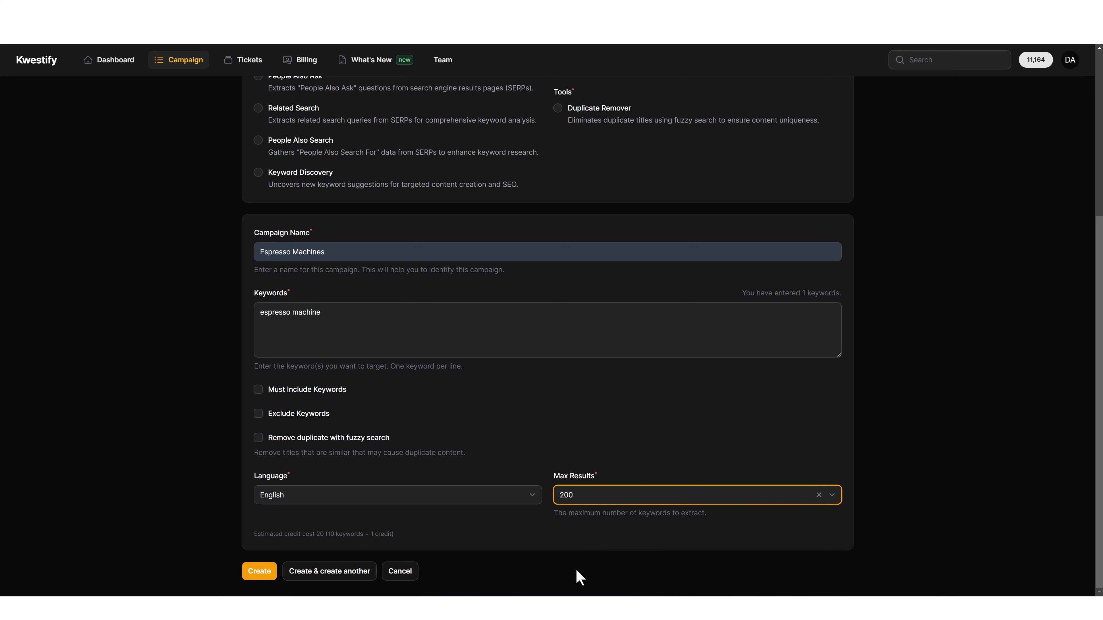
{"action": "left_click", "coordinate": [259, 571]}
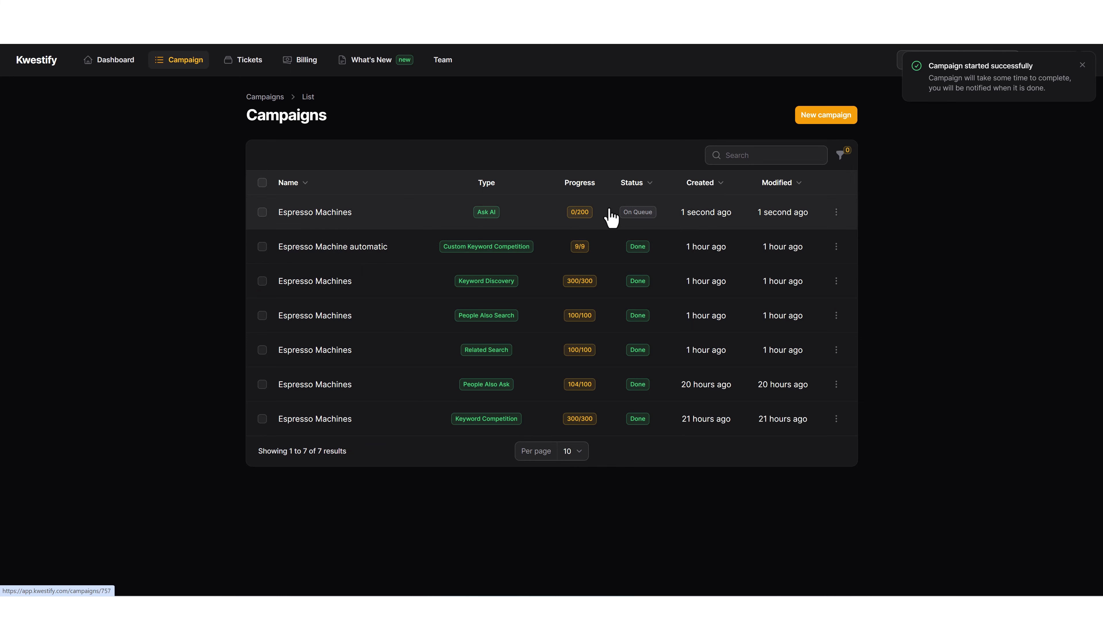
Step: Create an Informational Titles campaign named Espresso Machines for the keyword espresso machine, with fuzzy duplicate removal off and a maximum of 100 results
{"action": "left_click", "coordinate": [824, 120]}
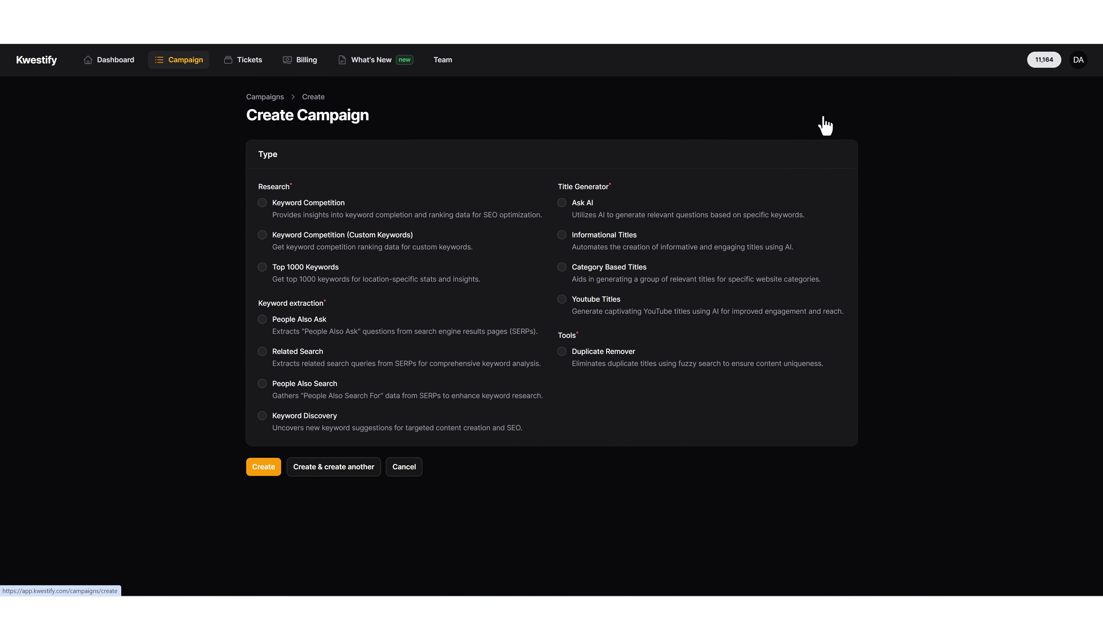
{"action": "left_click", "coordinate": [562, 235]}
{"action": "scroll", "coordinate": [227, 414], "scroll_direction": "down", "scroll_amount": 5}
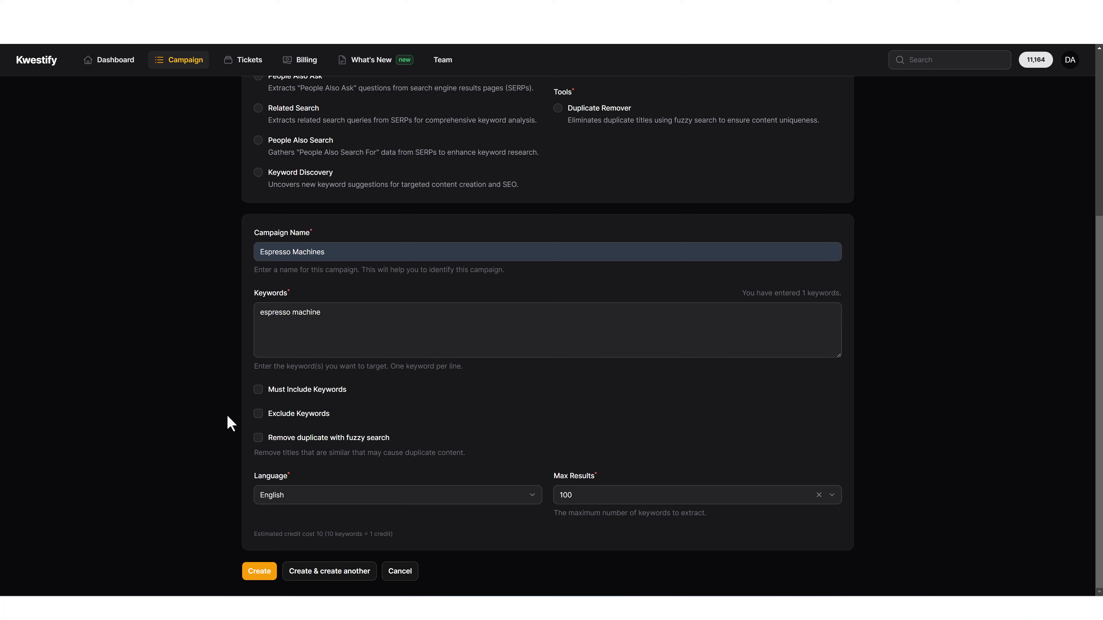
{"action": "left_click", "coordinate": [258, 573]}
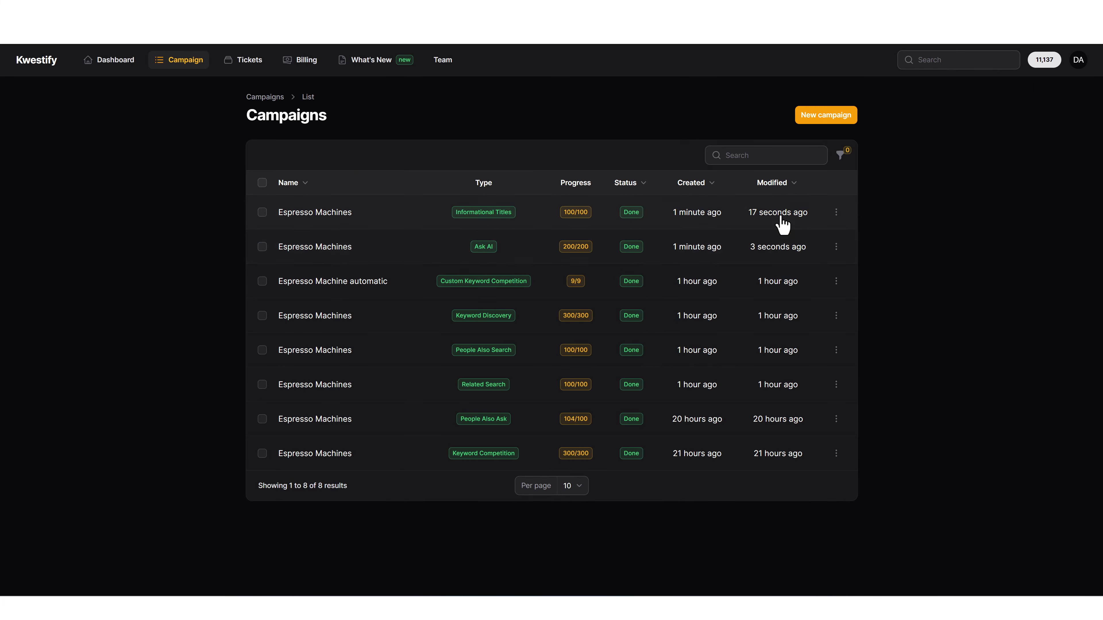
Step: Create a Category Based Titles campaign named Espresso Machines with keywords Espresso Essentials, Brewing Techniques, Bean Selection, Espresso Recipes, niche coffee and espresso, and fuzzy duplicate removal off
{"action": "left_click", "coordinate": [826, 122]}
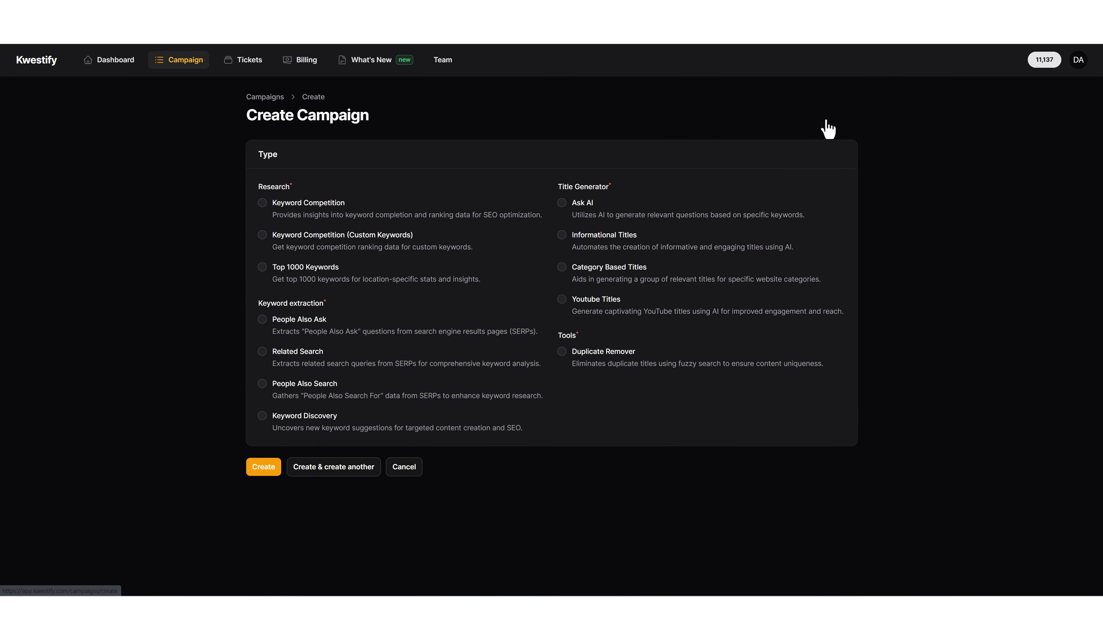
{"action": "left_click", "coordinate": [563, 268]}
{"action": "scroll", "coordinate": [232, 320], "scroll_direction": "down", "scroll_amount": 5}
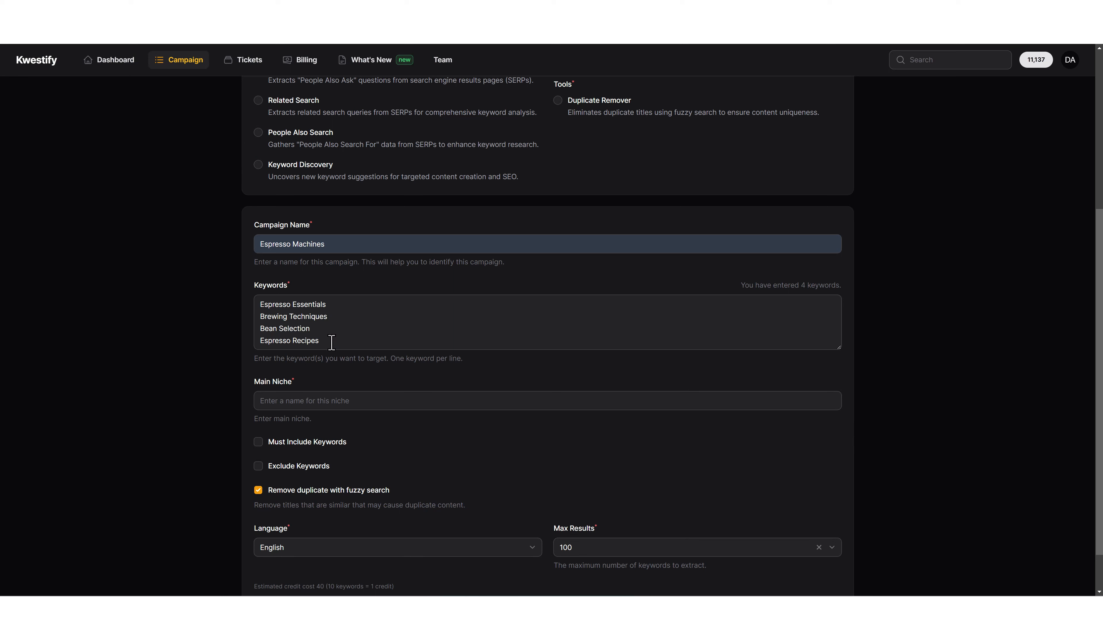
{"action": "scroll", "coordinate": [332, 343], "scroll_direction": "down", "scroll_amount": 1}
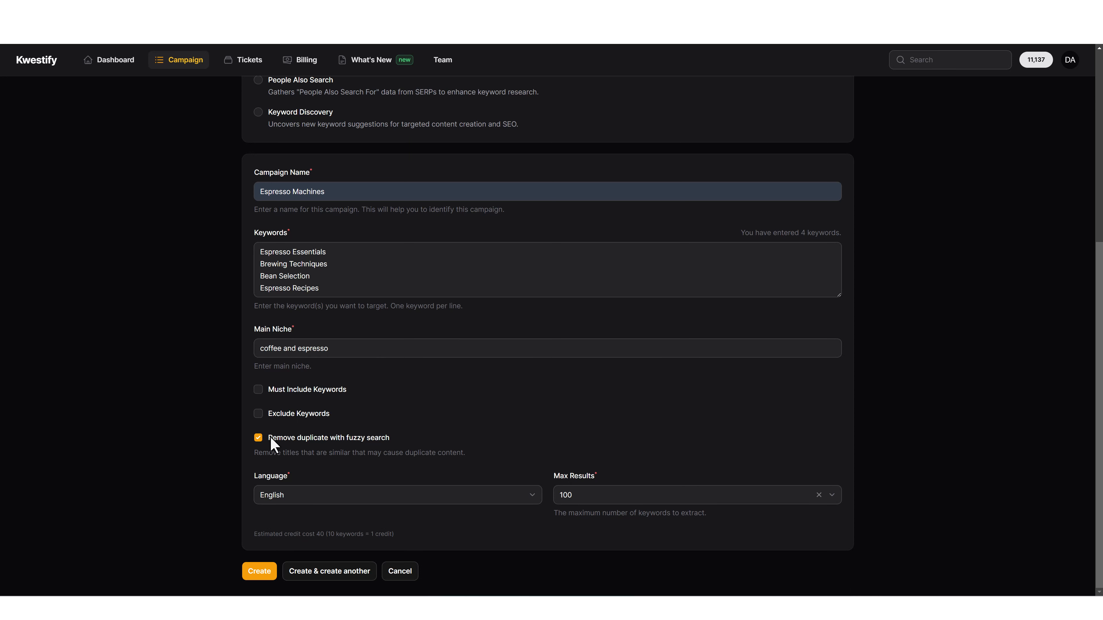
{"action": "left_click", "coordinate": [259, 438]}
{"action": "left_click", "coordinate": [255, 579]}
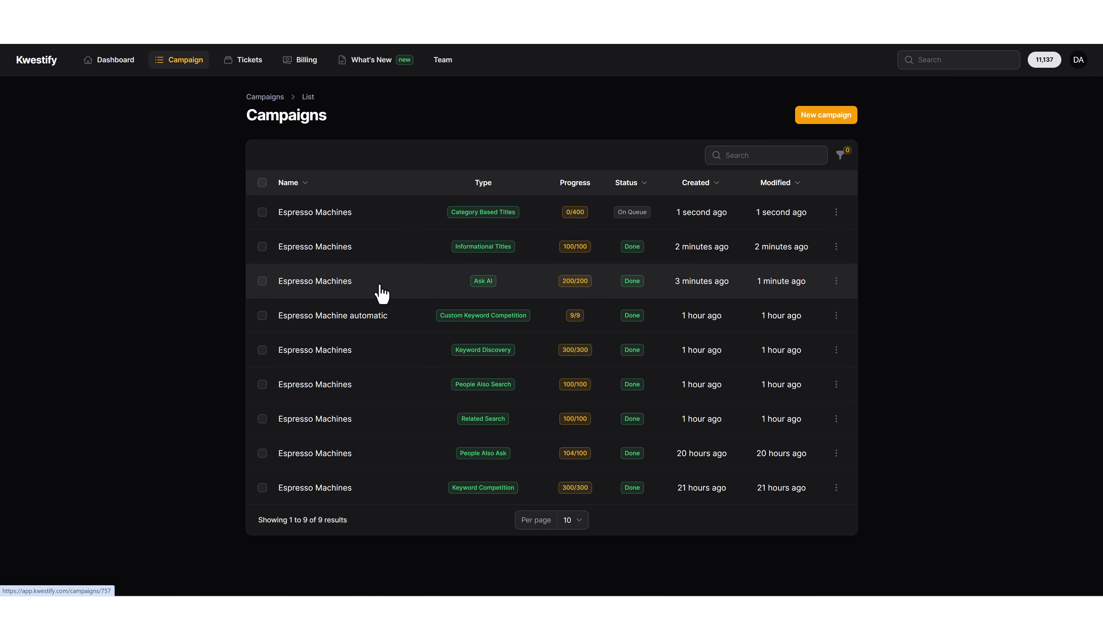
Step: Open the Ask AI Espresso Machines campaign and examine its list of generated questions
{"action": "left_click", "coordinate": [334, 290]}
{"action": "scroll", "coordinate": [219, 430], "scroll_direction": "down", "scroll_amount": 6}
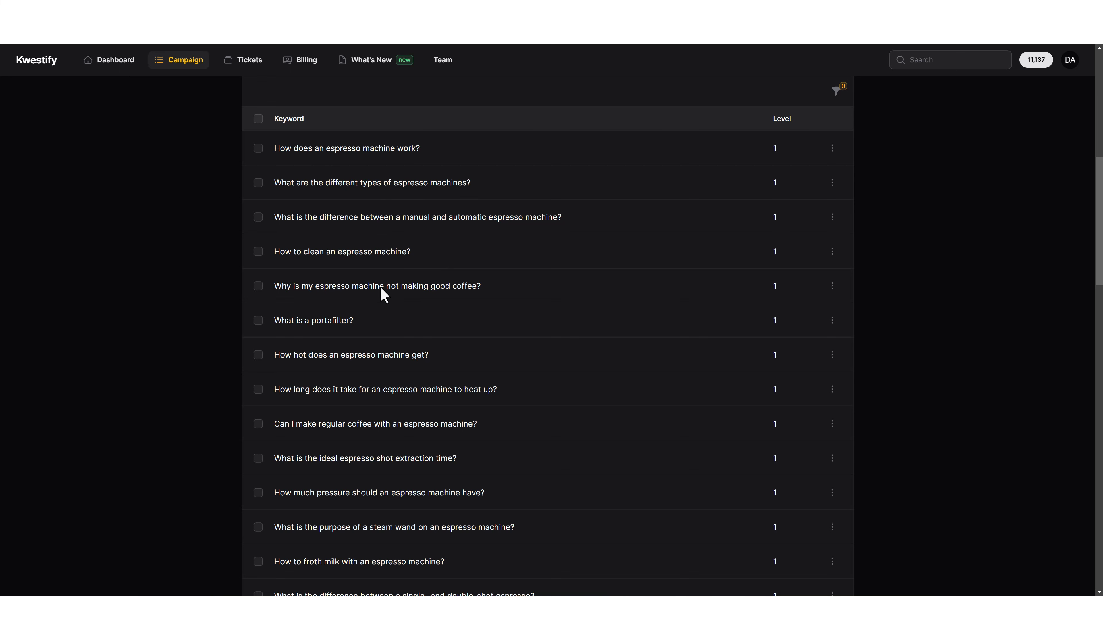
{"action": "scroll", "coordinate": [390, 388], "scroll_direction": "down", "scroll_amount": 2}
{"action": "scroll", "coordinate": [389, 388], "scroll_direction": "down", "scroll_amount": 10}
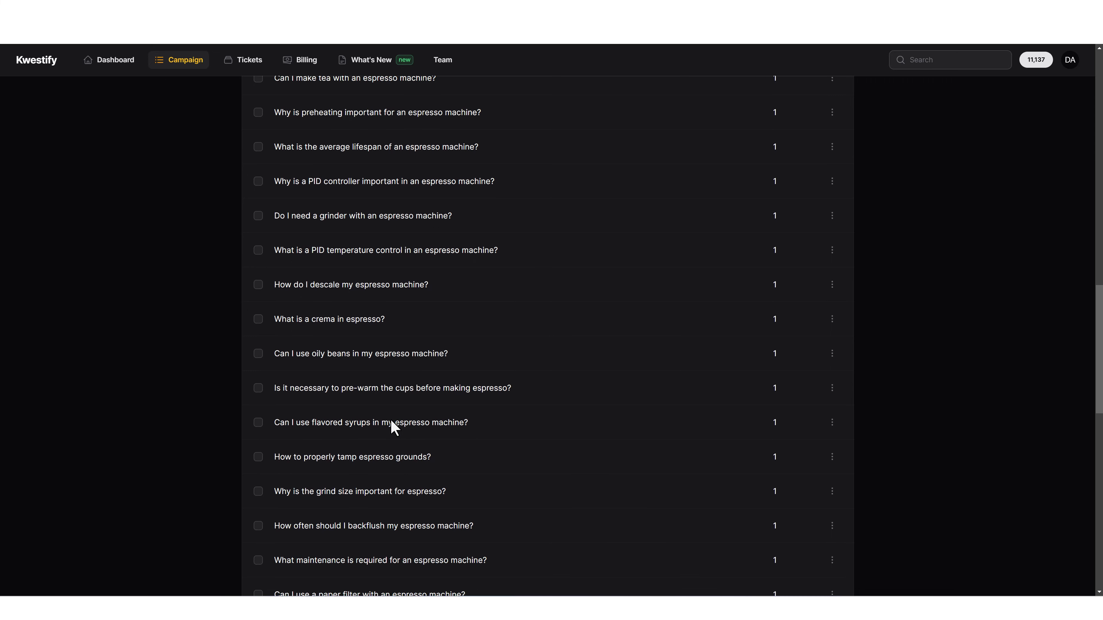
{"action": "scroll", "coordinate": [397, 422], "scroll_direction": "down", "scroll_amount": 5}
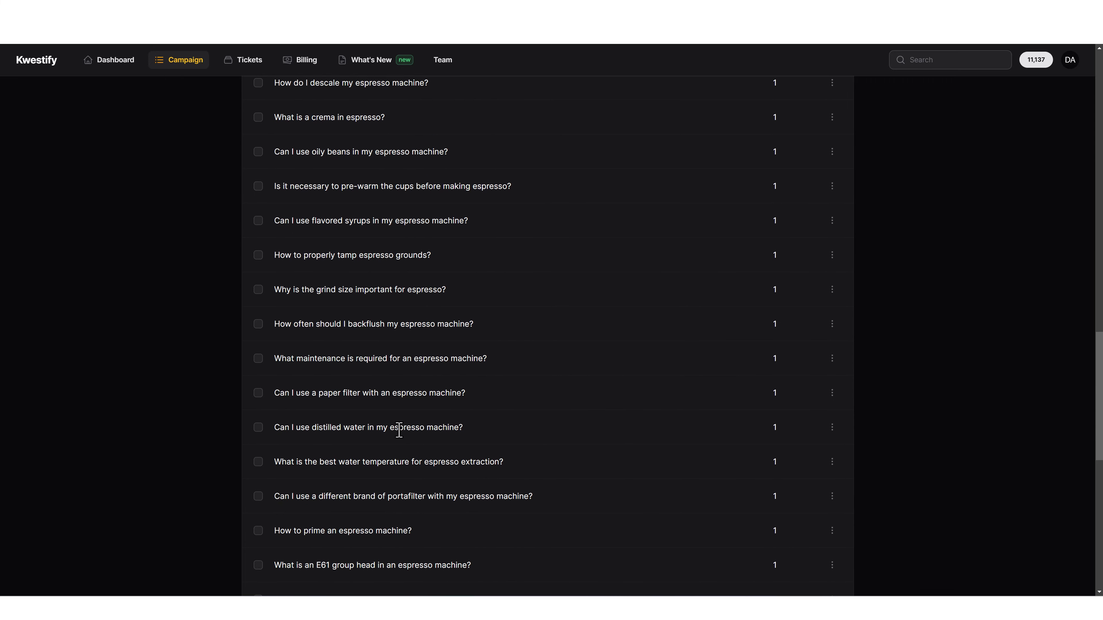
{"action": "scroll", "coordinate": [395, 408], "scroll_direction": "up", "scroll_amount": 7}
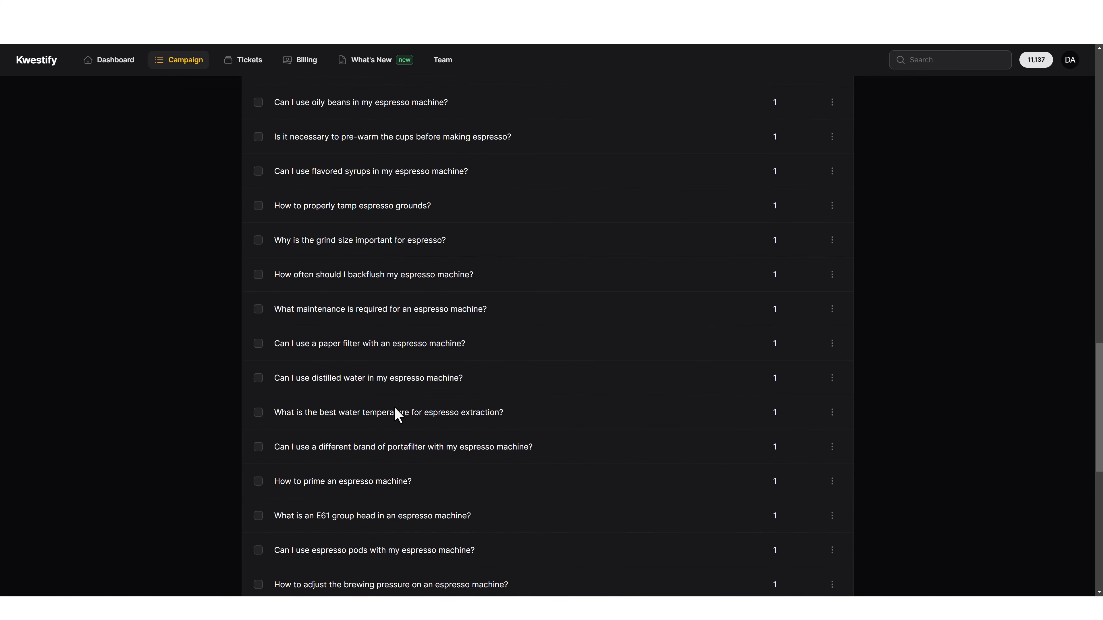
{"action": "scroll", "coordinate": [396, 412], "scroll_direction": "up", "scroll_amount": 14}
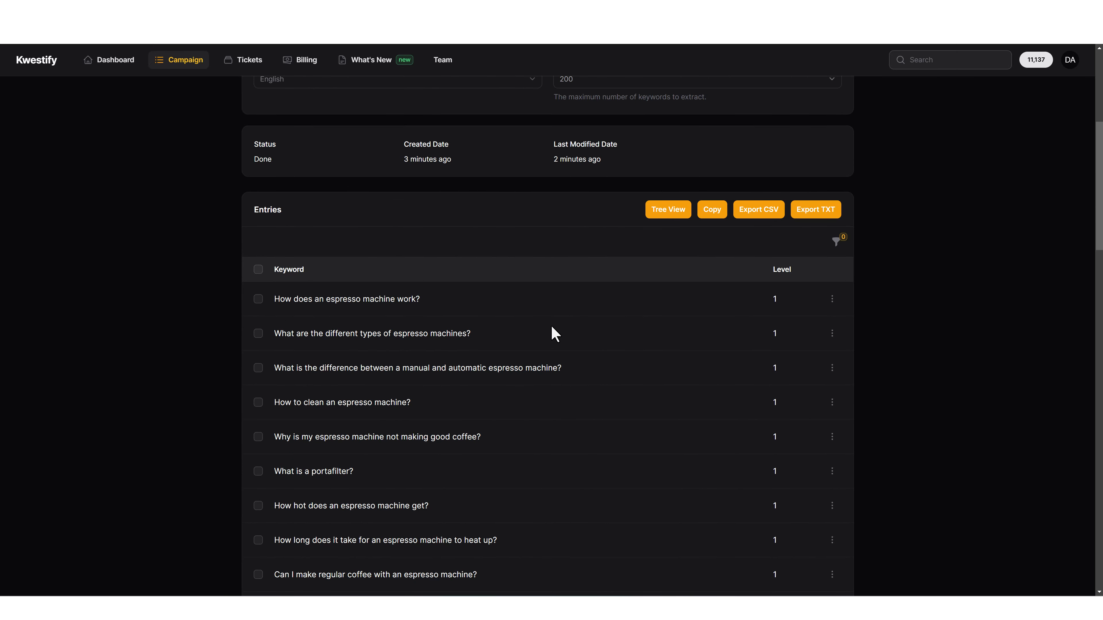
{"action": "scroll", "coordinate": [463, 390], "scroll_direction": "down", "scroll_amount": 4}
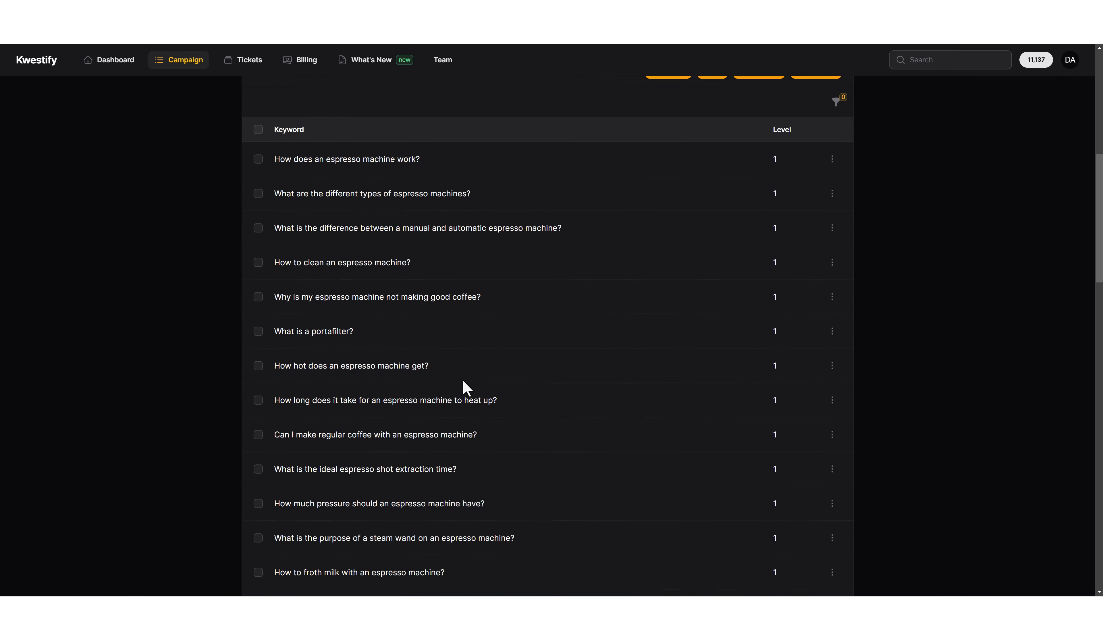
{"action": "scroll", "coordinate": [508, 335], "scroll_direction": "up", "scroll_amount": 2}
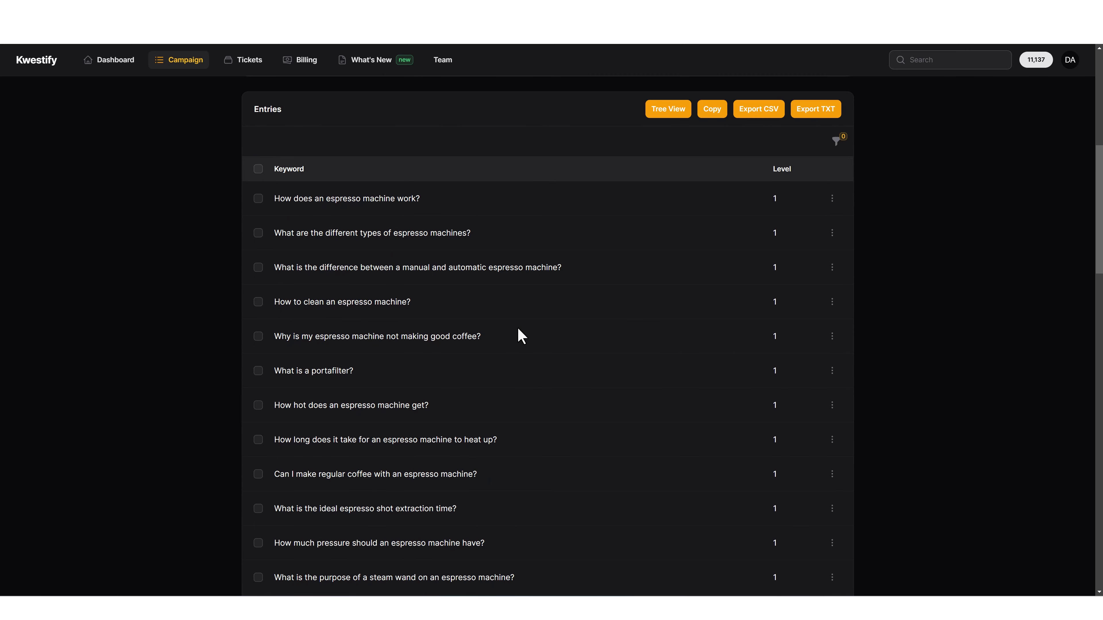
{"action": "scroll", "coordinate": [547, 343], "scroll_direction": "down", "scroll_amount": 1}
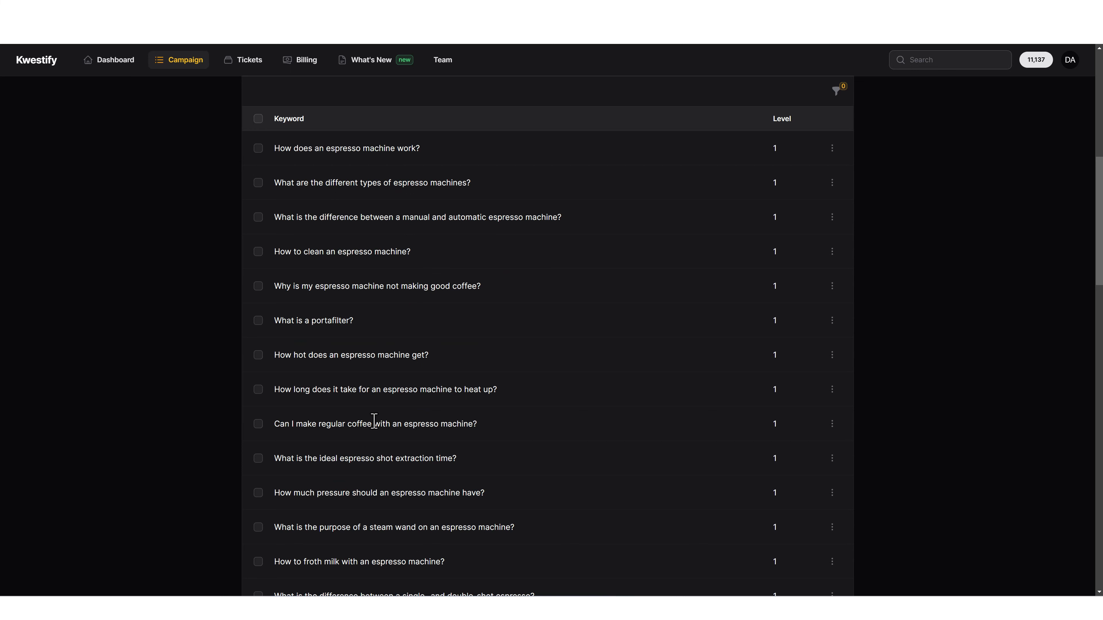
{"action": "scroll", "coordinate": [390, 404], "scroll_direction": "down", "scroll_amount": 1}
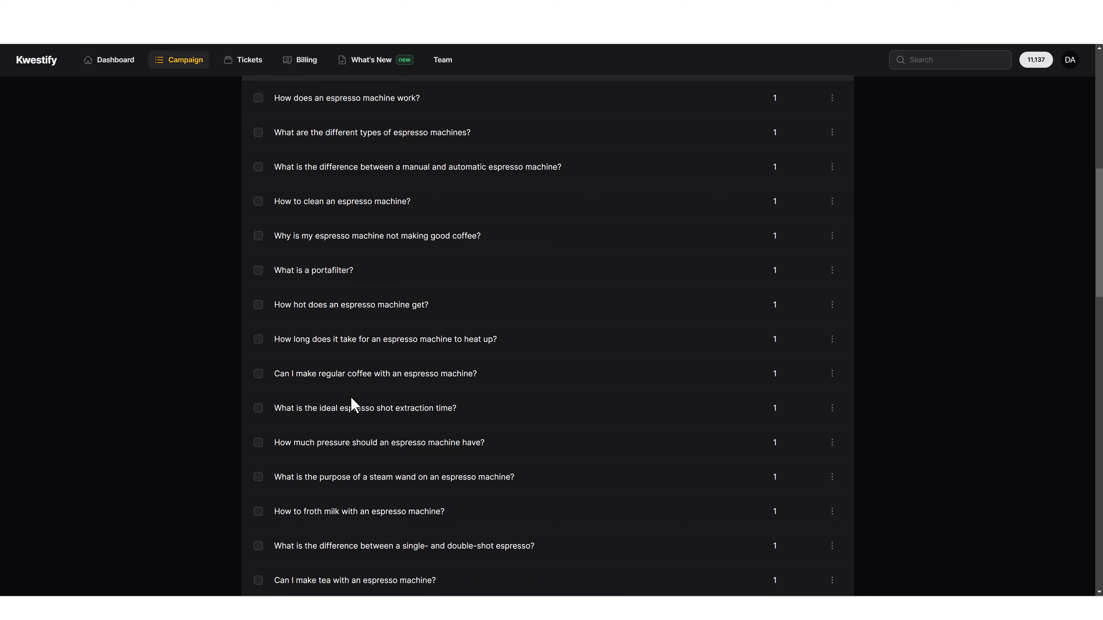
{"action": "scroll", "coordinate": [374, 406], "scroll_direction": "up", "scroll_amount": 3}
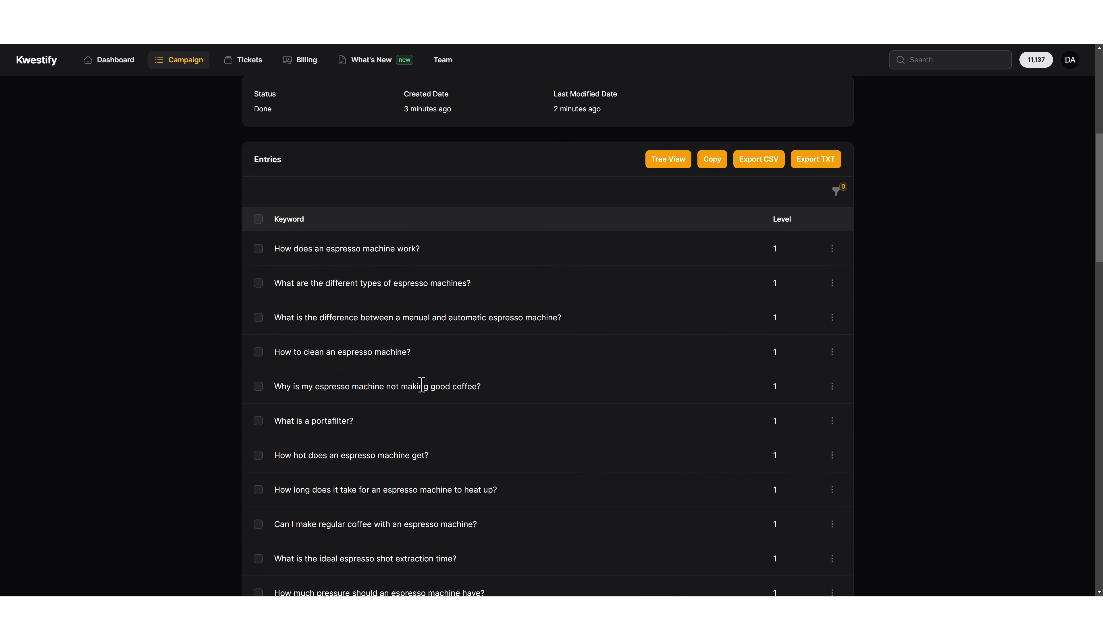
Step: Select every question in the Ask AI campaign, including those beyond the current page, and copy the selection
{"action": "left_click", "coordinate": [258, 220]}
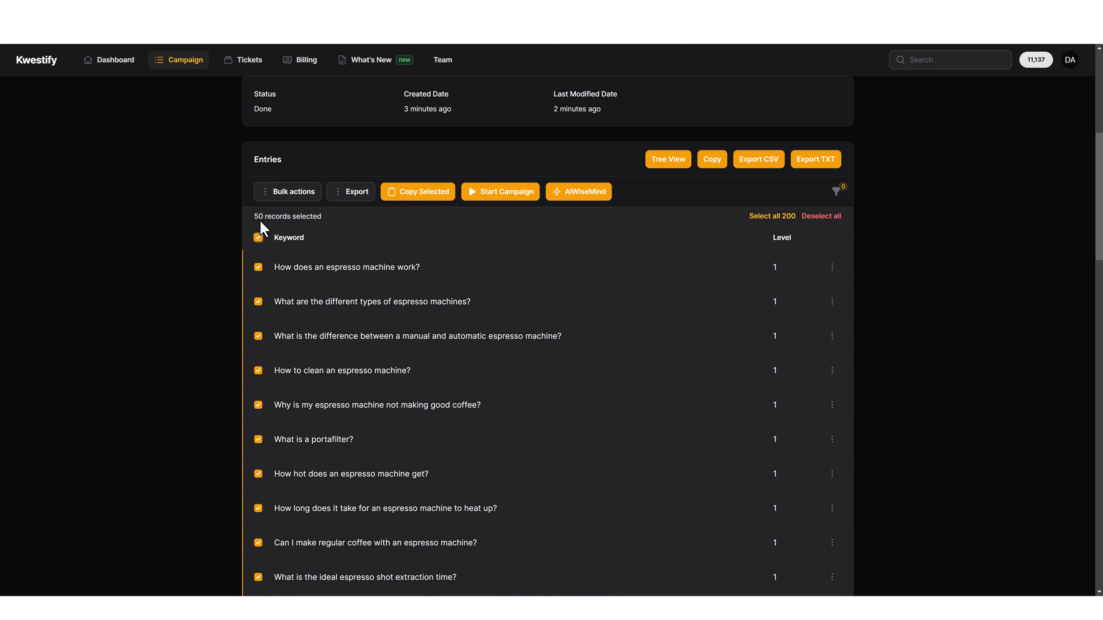
{"action": "left_click", "coordinate": [761, 219]}
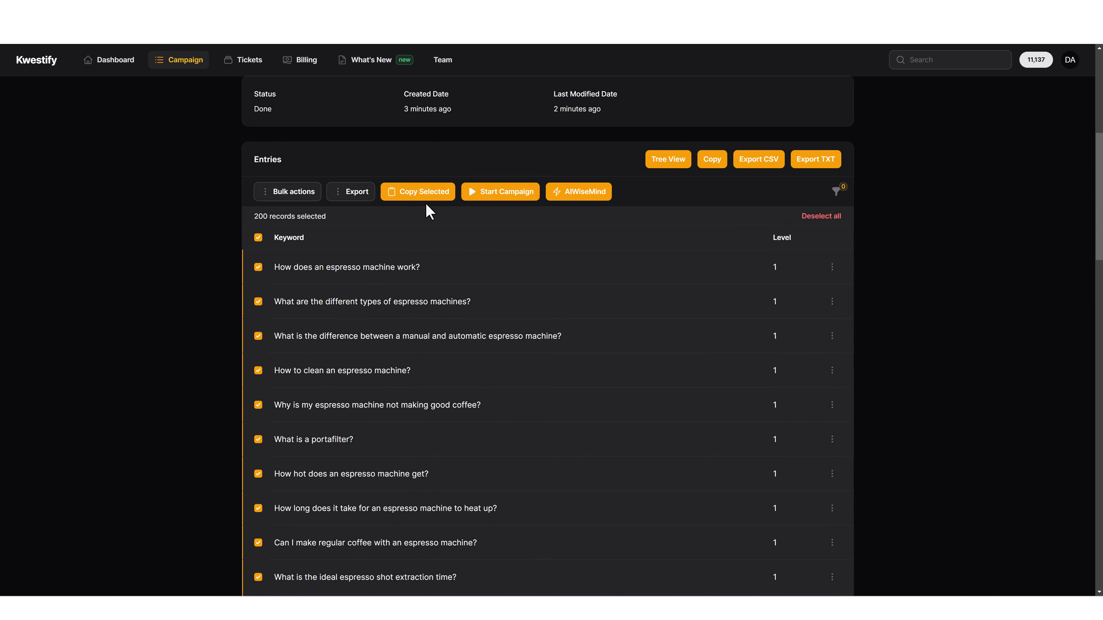
{"action": "left_click", "coordinate": [416, 193]}
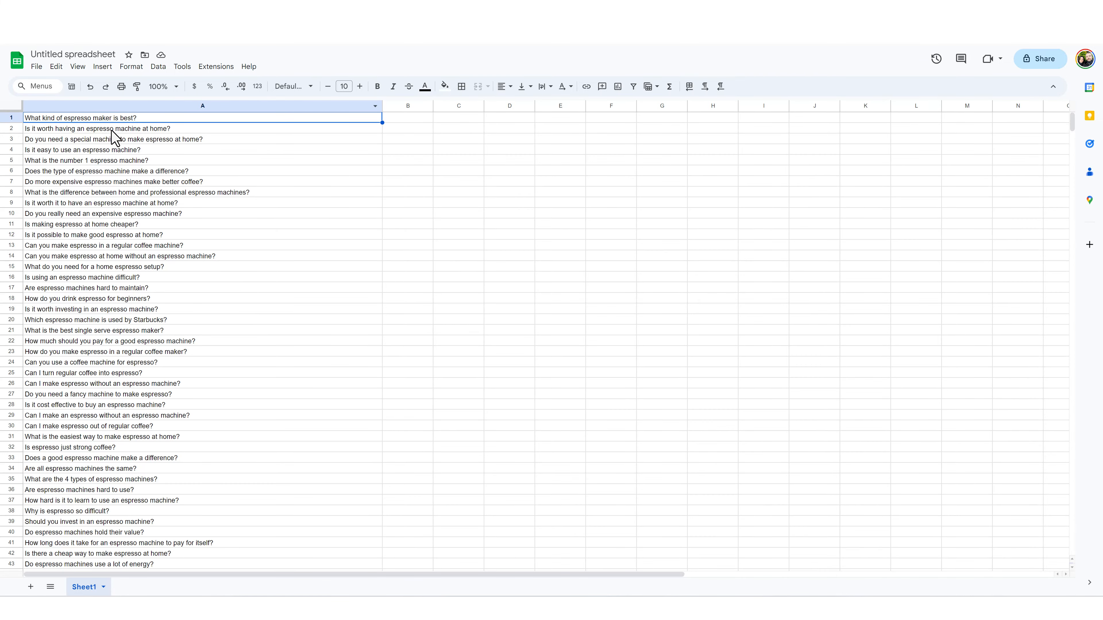
Step: Switch to the Google Sheets spreadsheet and paste the copied questions below the existing list, starting at cell A51
{"action": "scroll", "coordinate": [144, 373], "scroll_direction": "down", "scroll_amount": 8}
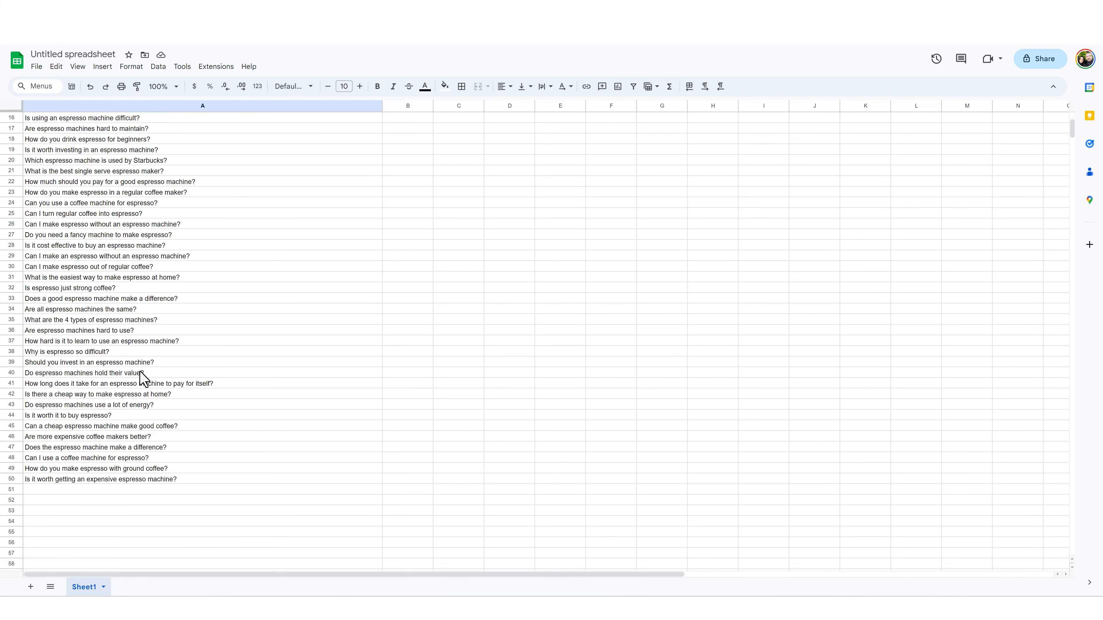
{"action": "left_click", "coordinate": [103, 386]}
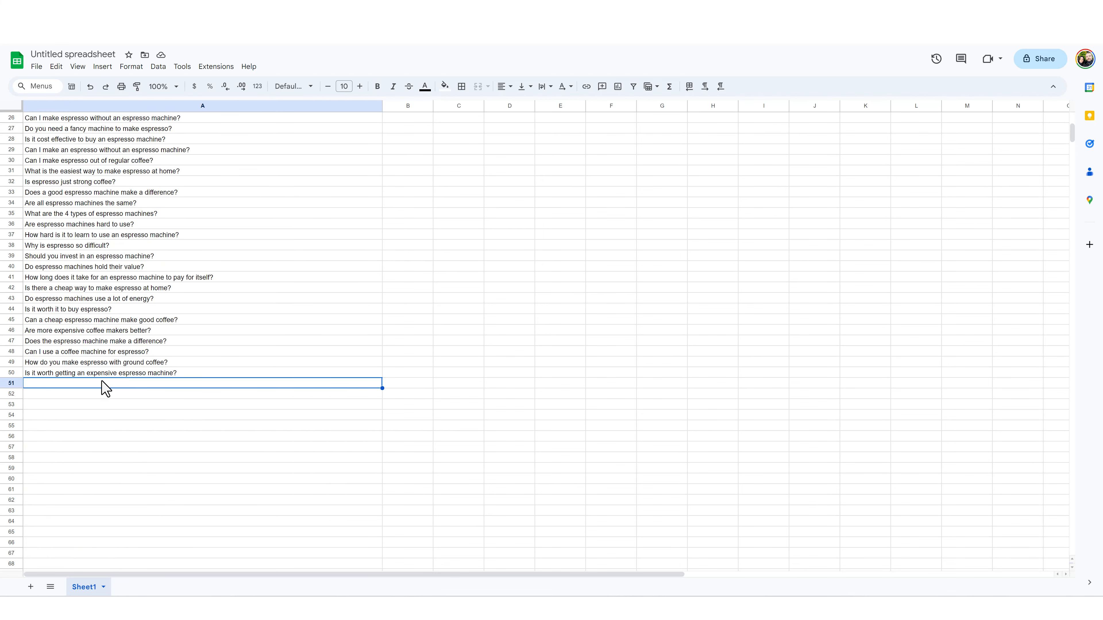
{"action": "key", "text": "ctrl+v"}
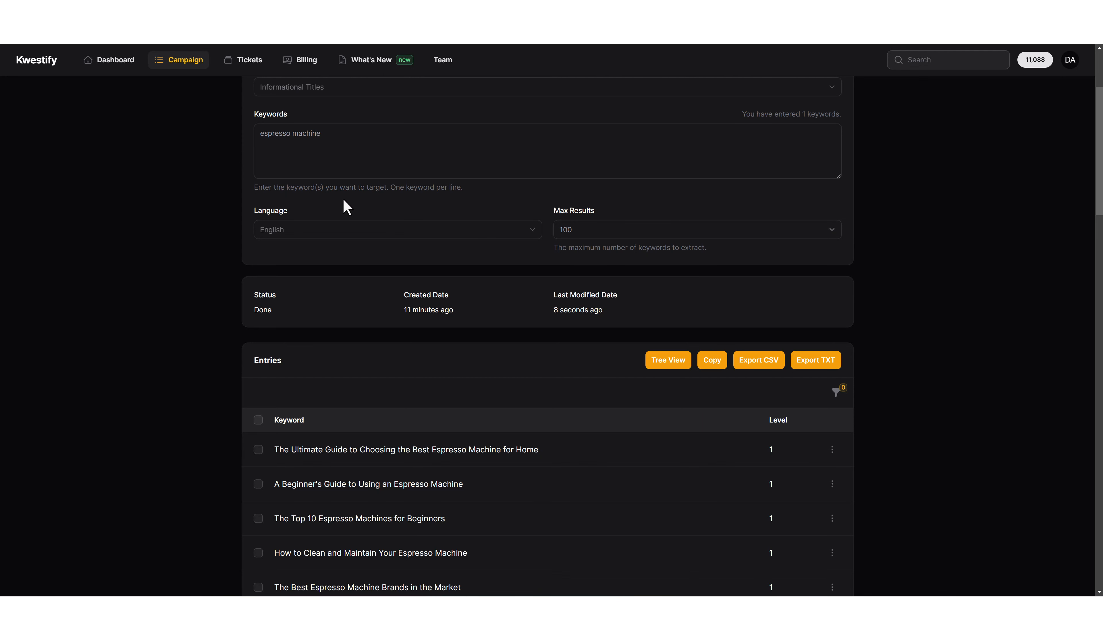
Step: Examine the titles generated by the Informational Titles campaign in Kwestify, highlighting "How to Froth Milk with an Espresso Machine"
{"action": "scroll", "coordinate": [322, 345], "scroll_direction": "down", "scroll_amount": 6}
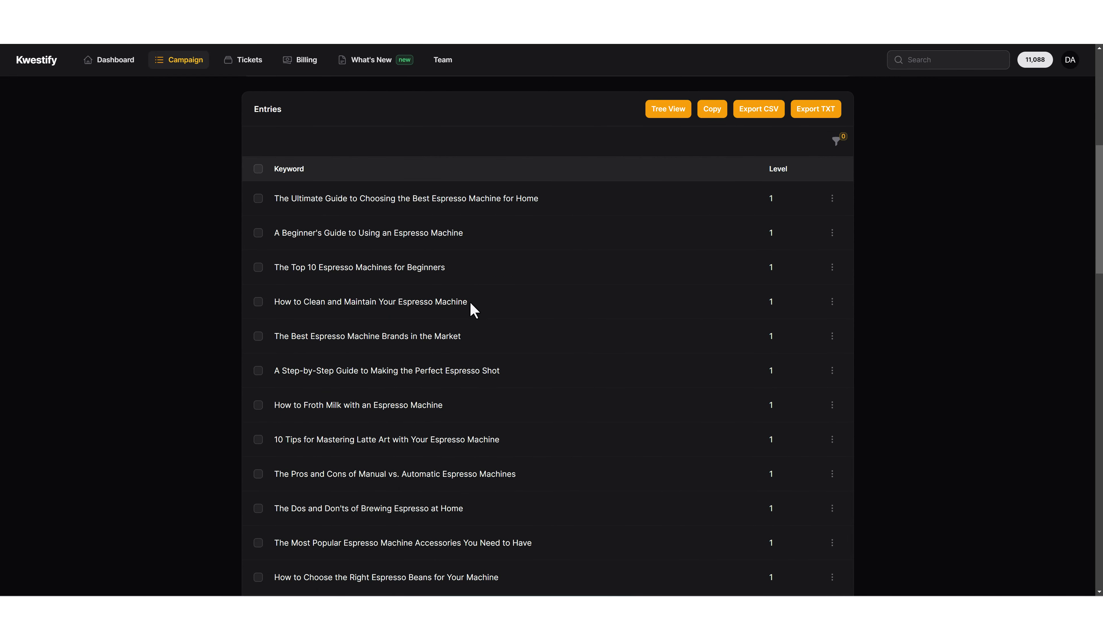
{"action": "scroll", "coordinate": [458, 337], "scroll_direction": "down", "scroll_amount": 2}
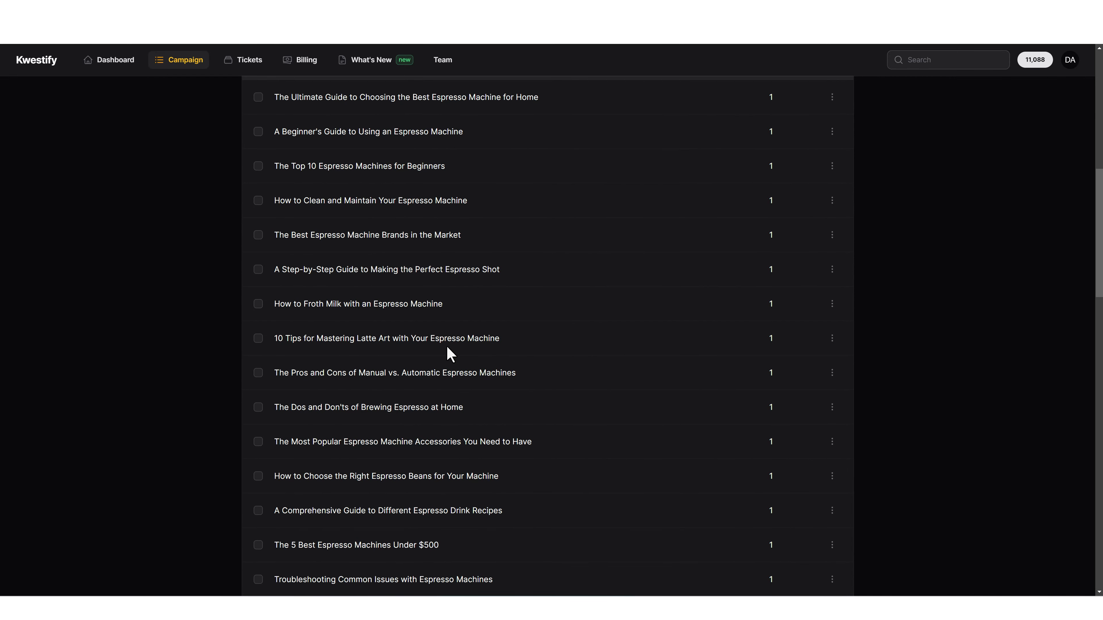
{"action": "scroll", "coordinate": [450, 354], "scroll_direction": "down", "scroll_amount": 3}
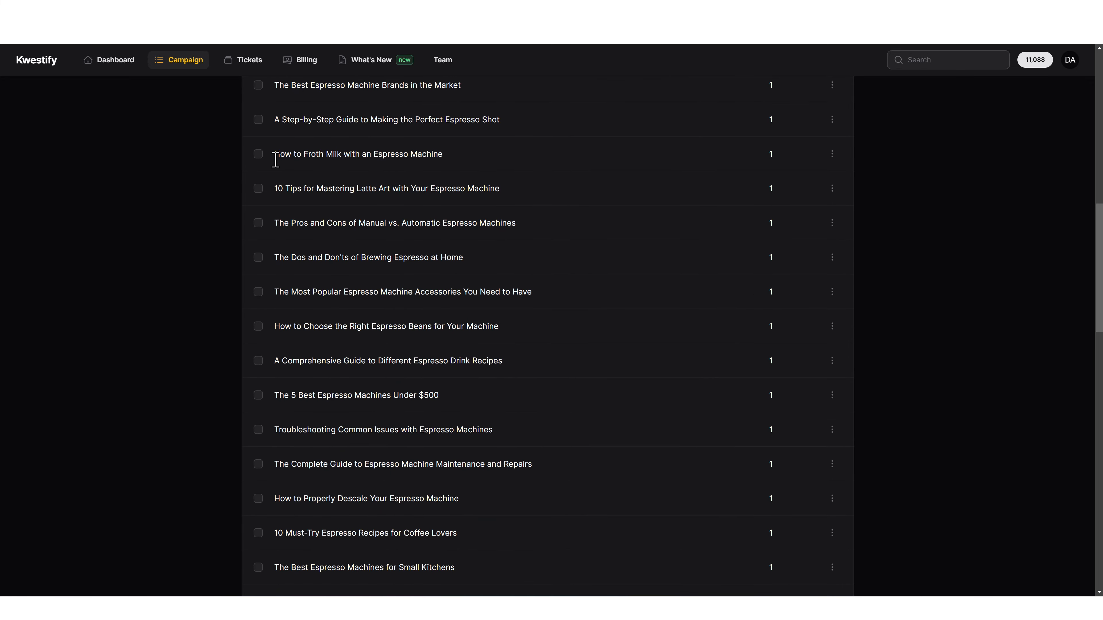
{"action": "left_click_drag", "start_coordinate": [275, 160], "coordinate": [442, 154]}
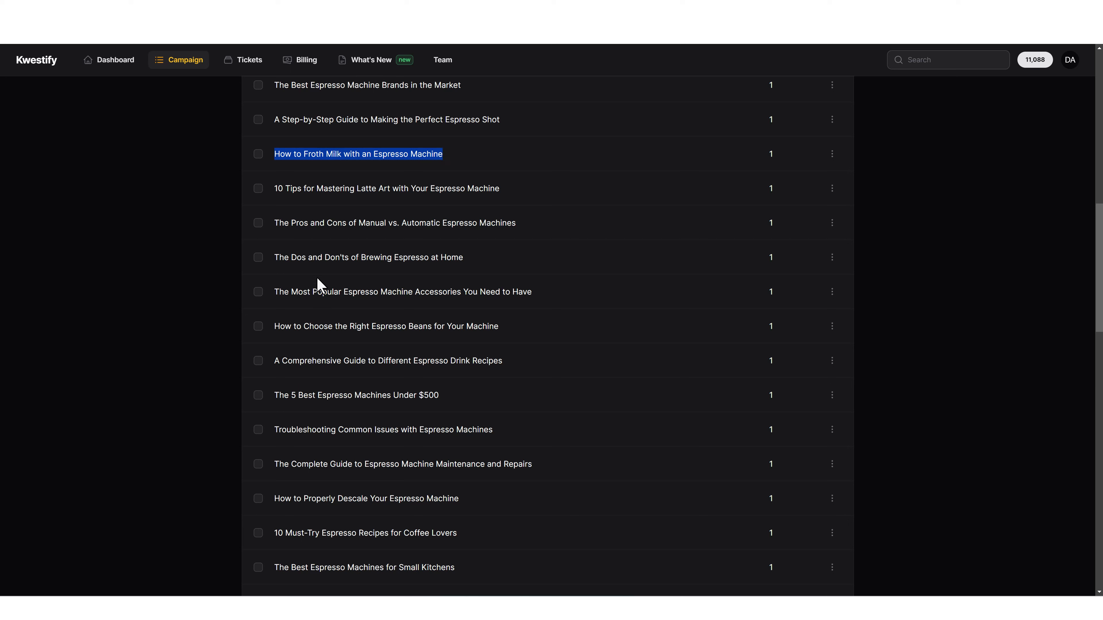
{"action": "scroll", "coordinate": [326, 351], "scroll_direction": "down", "scroll_amount": 1}
{"action": "scroll", "coordinate": [326, 351], "scroll_direction": "down", "scroll_amount": 5}
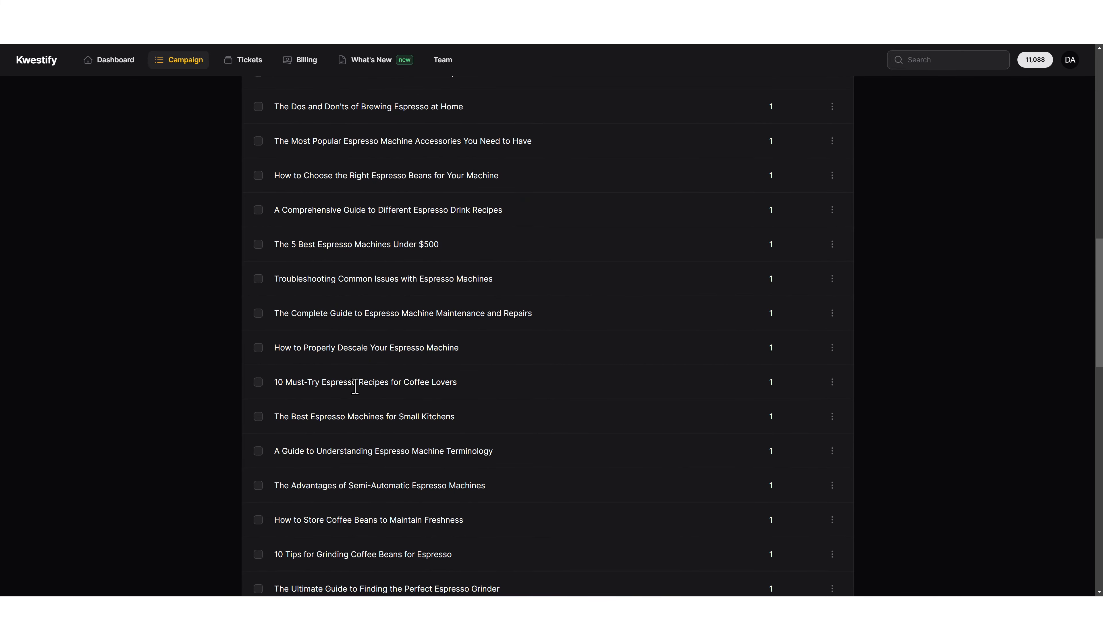
{"action": "scroll", "coordinate": [381, 364], "scroll_direction": "down", "scroll_amount": 6}
{"action": "scroll", "coordinate": [381, 399], "scroll_direction": "down", "scroll_amount": 6}
{"action": "scroll", "coordinate": [390, 399], "scroll_direction": "up", "scroll_amount": 10}
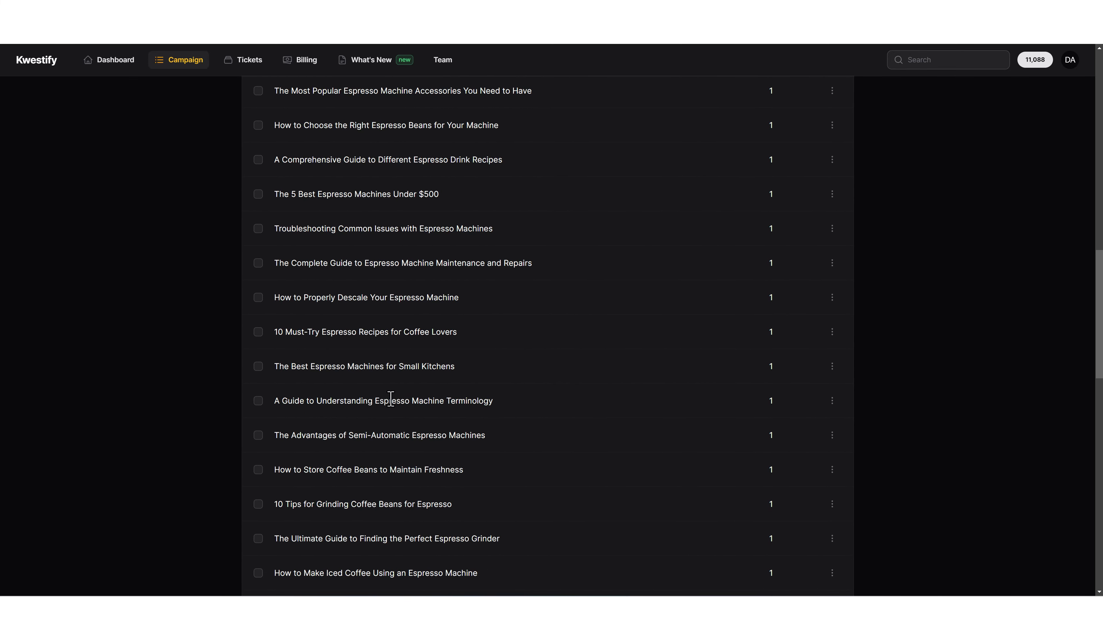
{"action": "scroll", "coordinate": [390, 399], "scroll_direction": "up", "scroll_amount": 14}
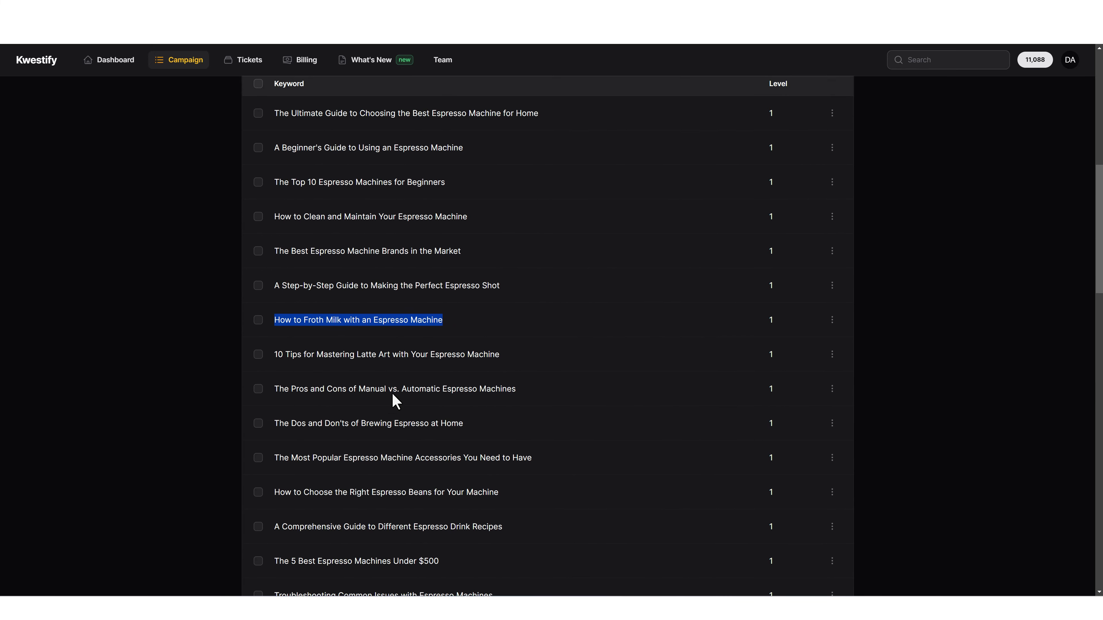
Step: Select every title in the Informational Titles campaign, including those beyond the current page, and copy the selection
{"action": "left_click", "coordinate": [258, 115]}
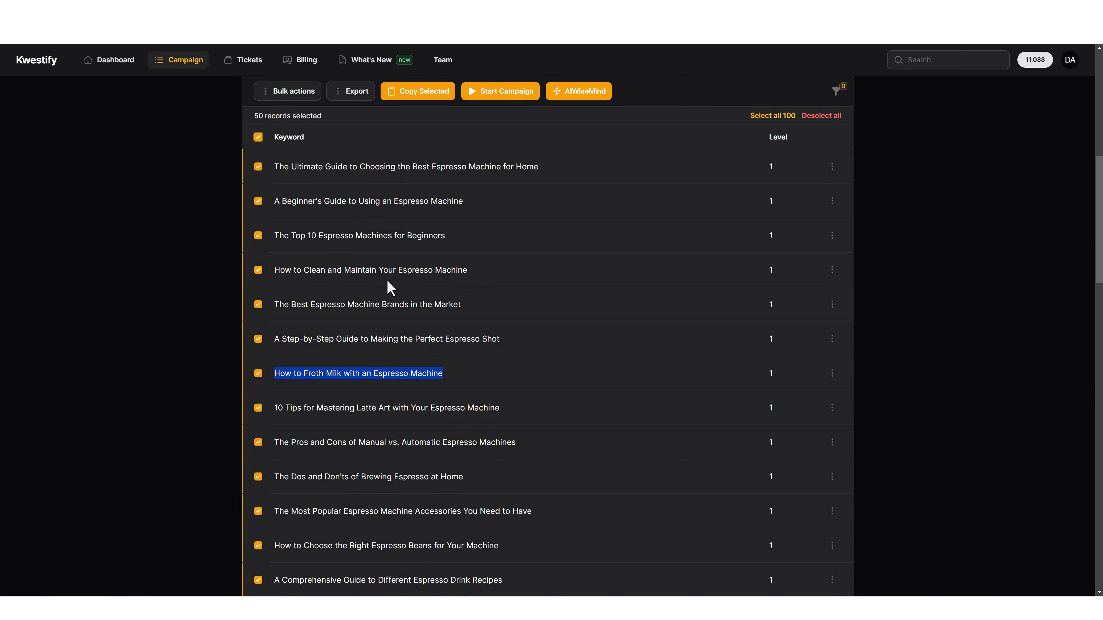
{"action": "left_click", "coordinate": [764, 118]}
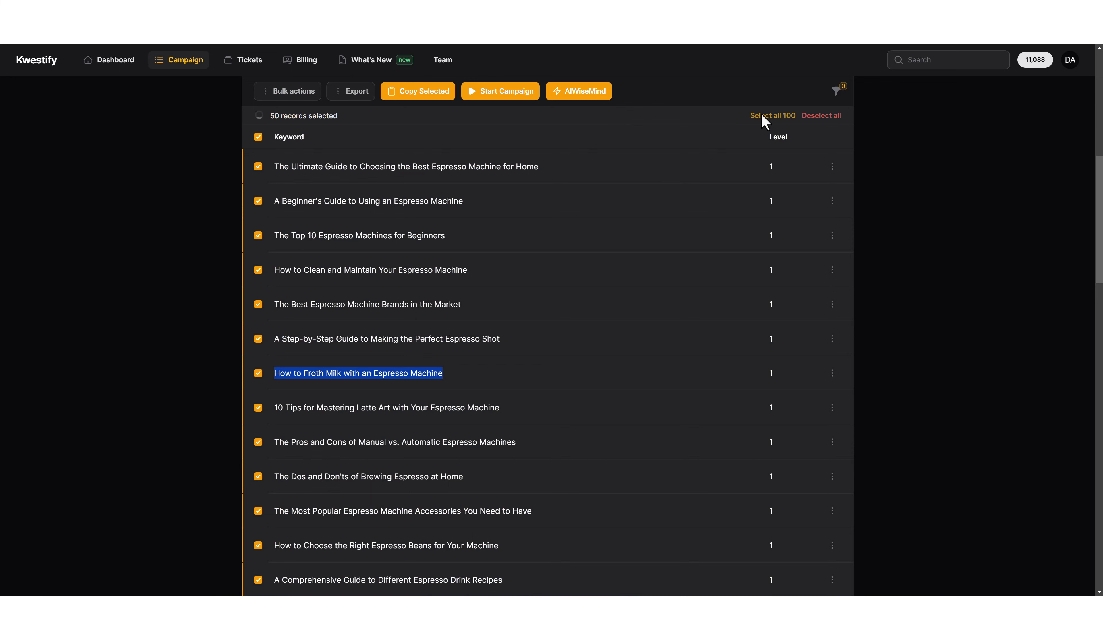
{"action": "left_click", "coordinate": [419, 92]}
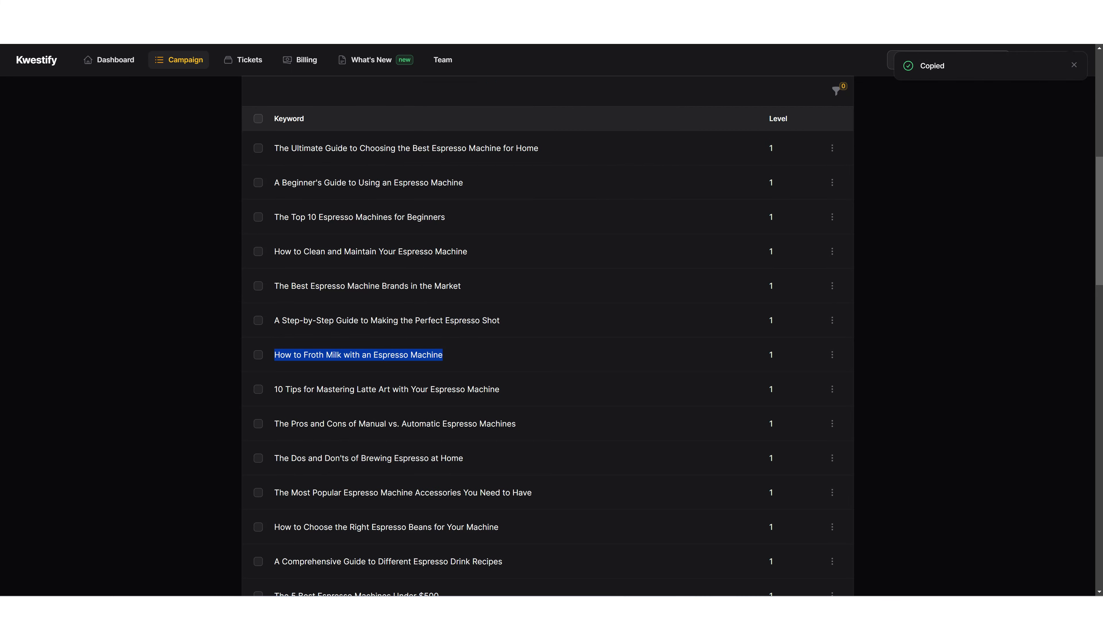
Step: Switch to the Google Sheets spreadsheet and paste the copied titles below the existing questions, starting at cell A251
{"action": "key", "text": "ctrl+Tab"}
{"action": "scroll", "coordinate": [158, 449], "scroll_direction": "down", "scroll_amount": 11}
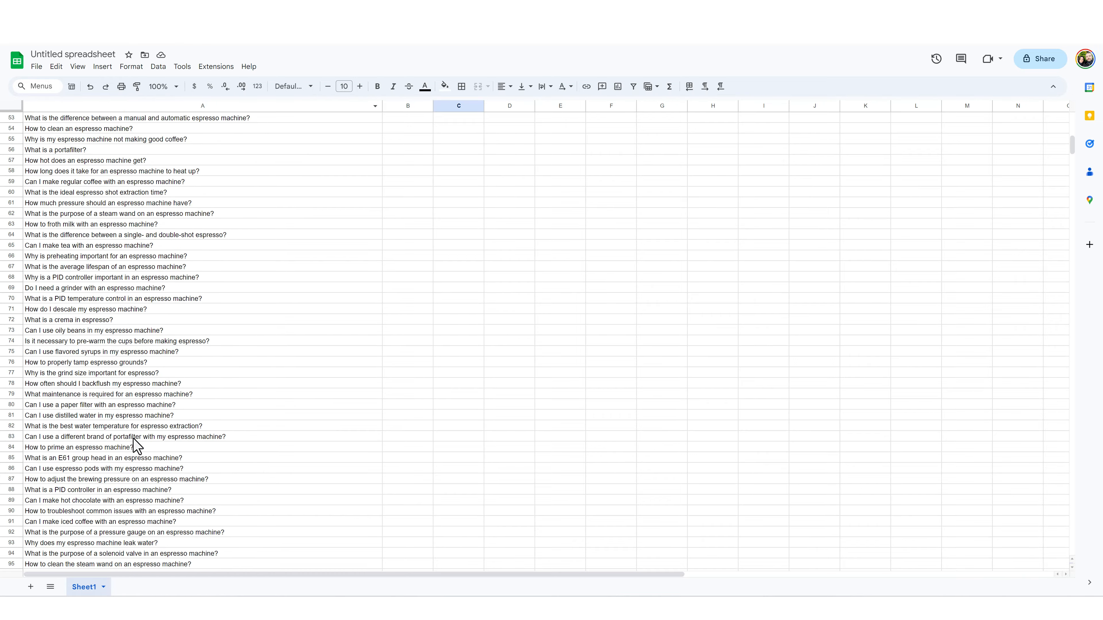
{"action": "scroll", "coordinate": [135, 443], "scroll_direction": "down", "scroll_amount": 20}
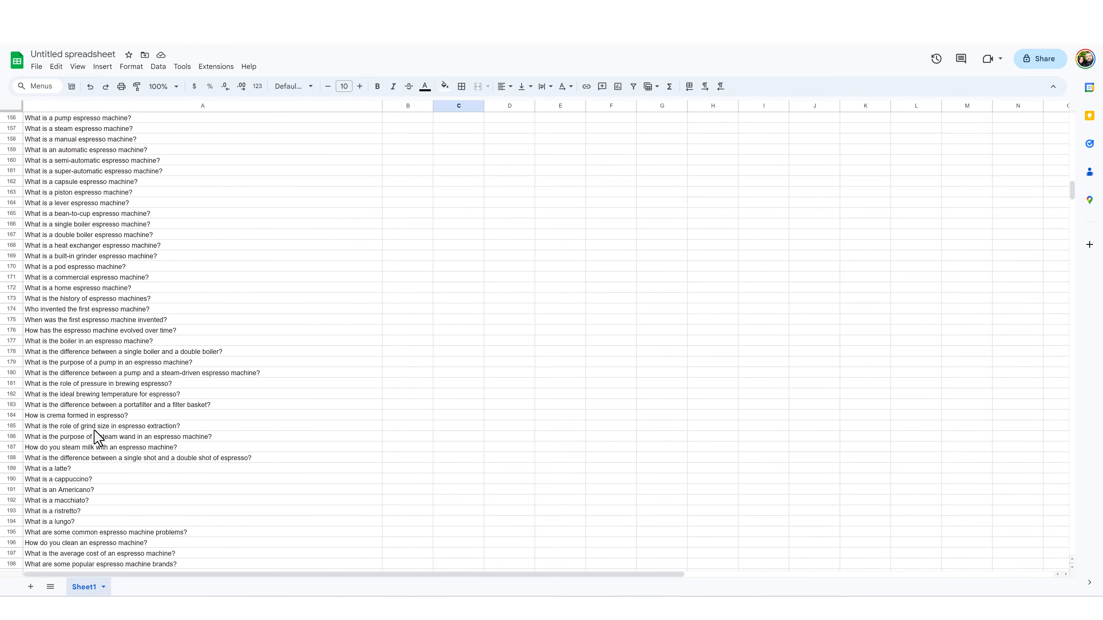
{"action": "scroll", "coordinate": [99, 437], "scroll_direction": "down", "scroll_amount": 16}
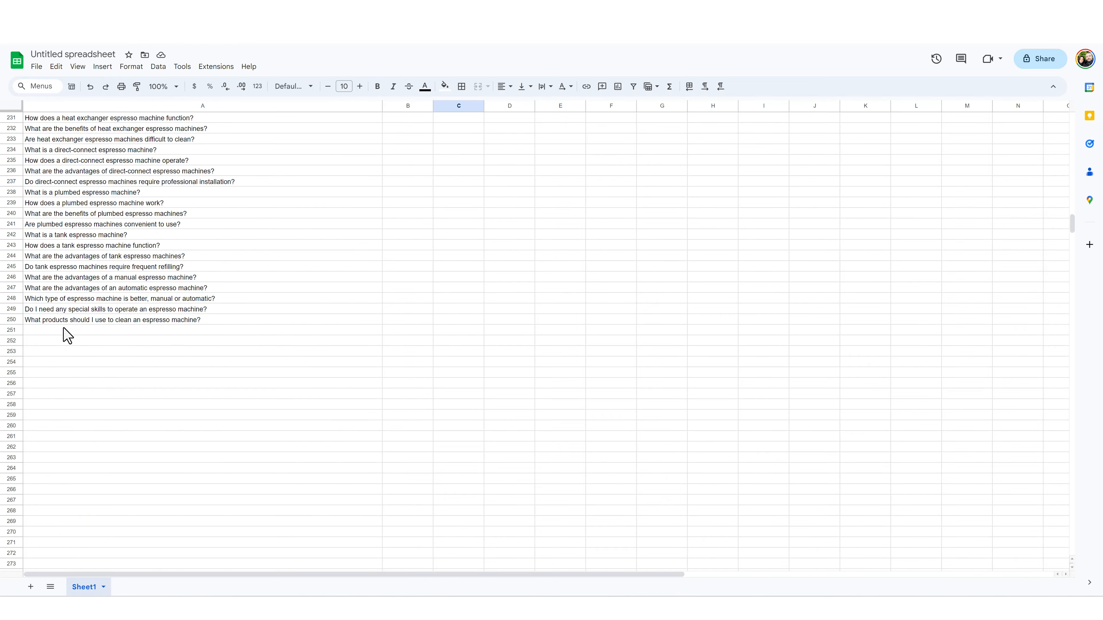
{"action": "left_click", "coordinate": [68, 331]}
{"action": "key", "text": "ctrl+v"}
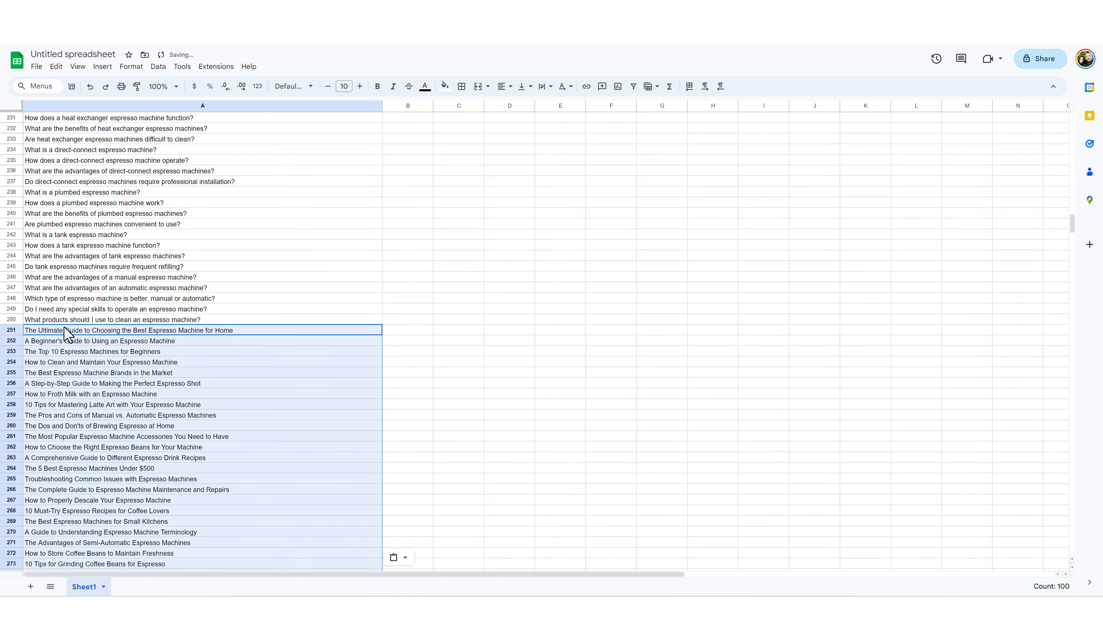
{"action": "left_click", "coordinate": [125, 383]}
{"action": "left_click_drag", "start_coordinate": [1069, 235], "coordinate": [1073, 271]}
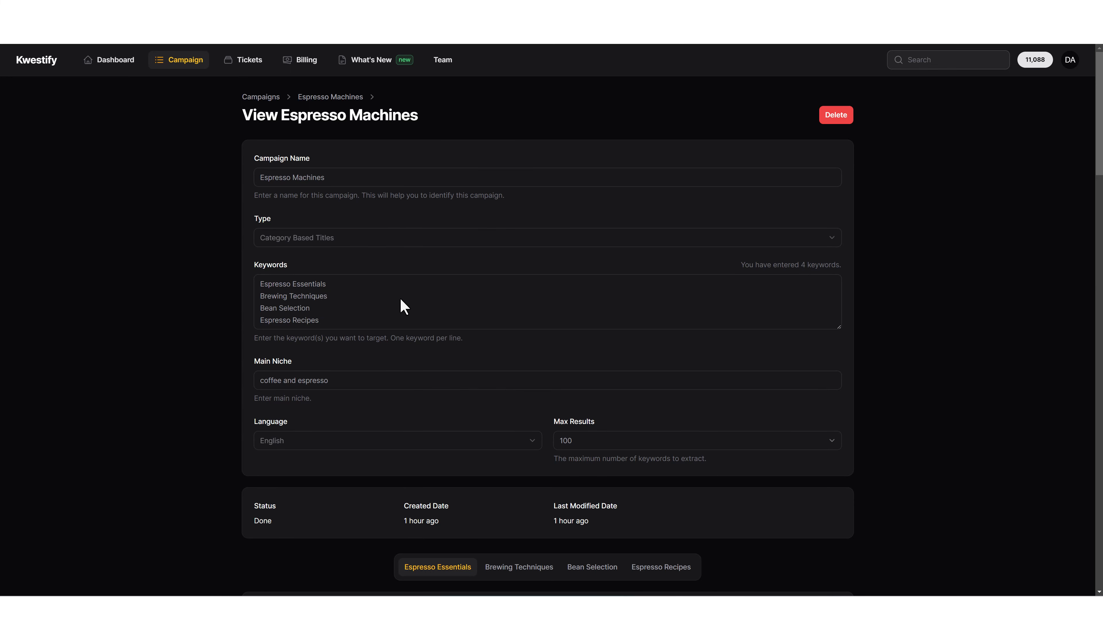
Step: Examine the Category Based Titles campaign's settings and its Espresso Essentials titles, selecting all entries on the current page
{"action": "scroll", "coordinate": [399, 268], "scroll_direction": "down", "scroll_amount": 1}
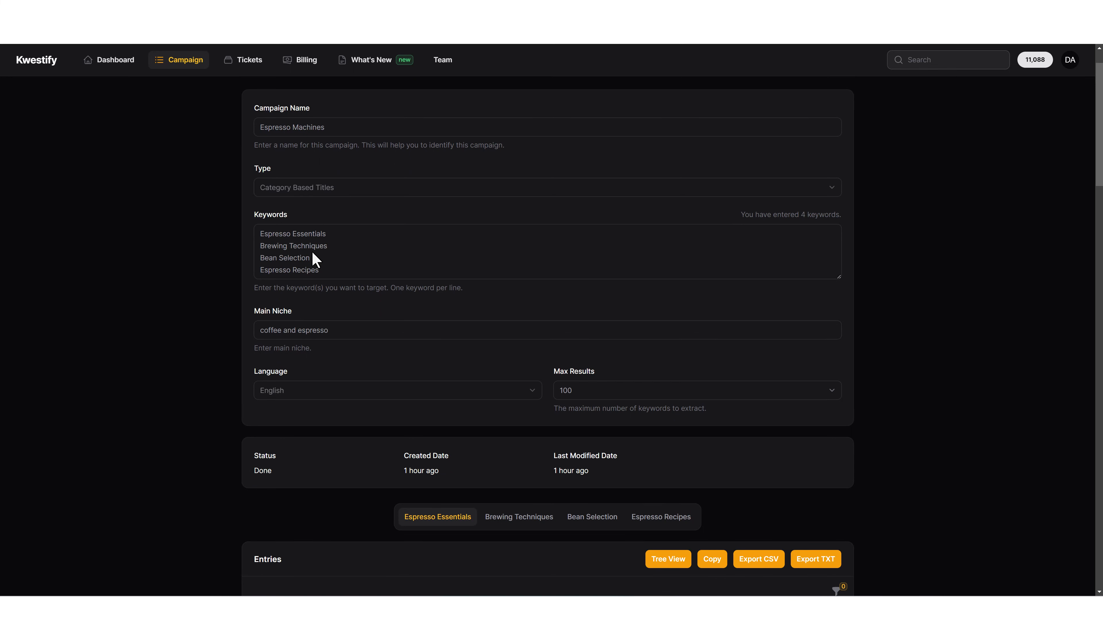
{"action": "scroll", "coordinate": [213, 317], "scroll_direction": "down", "scroll_amount": 6}
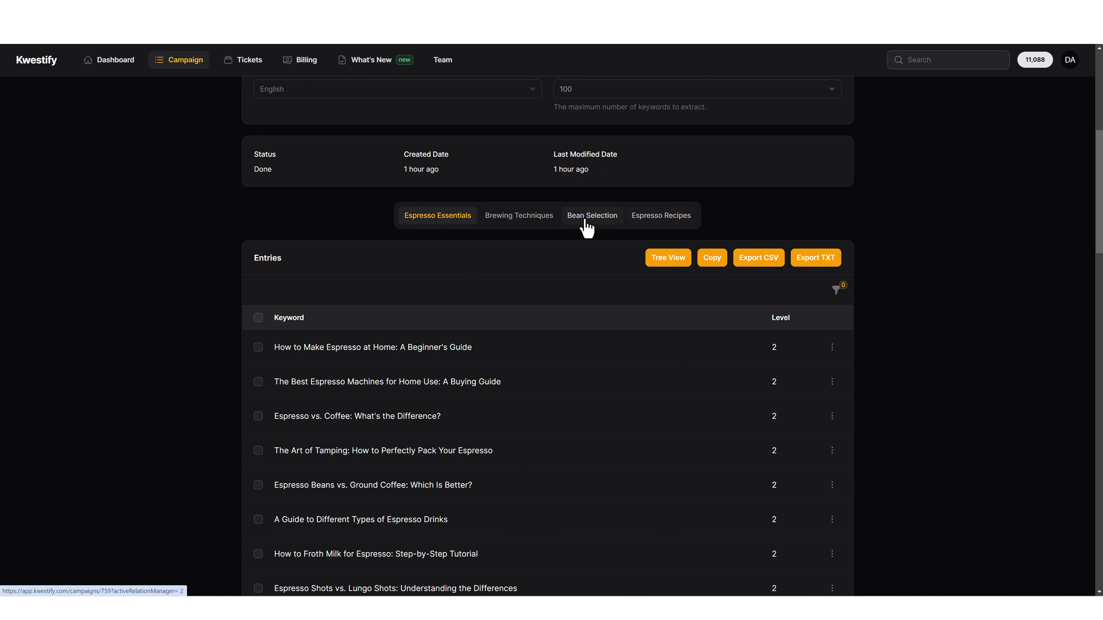
{"action": "scroll", "coordinate": [195, 303], "scroll_direction": "down", "scroll_amount": 2}
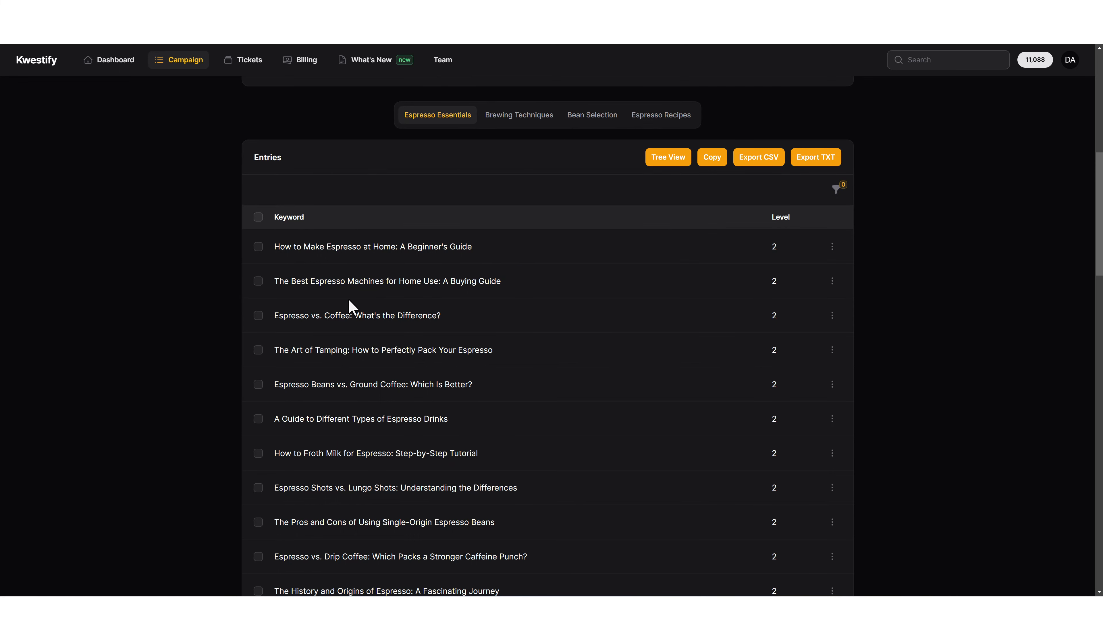
{"action": "scroll", "coordinate": [352, 305], "scroll_direction": "down", "scroll_amount": 2}
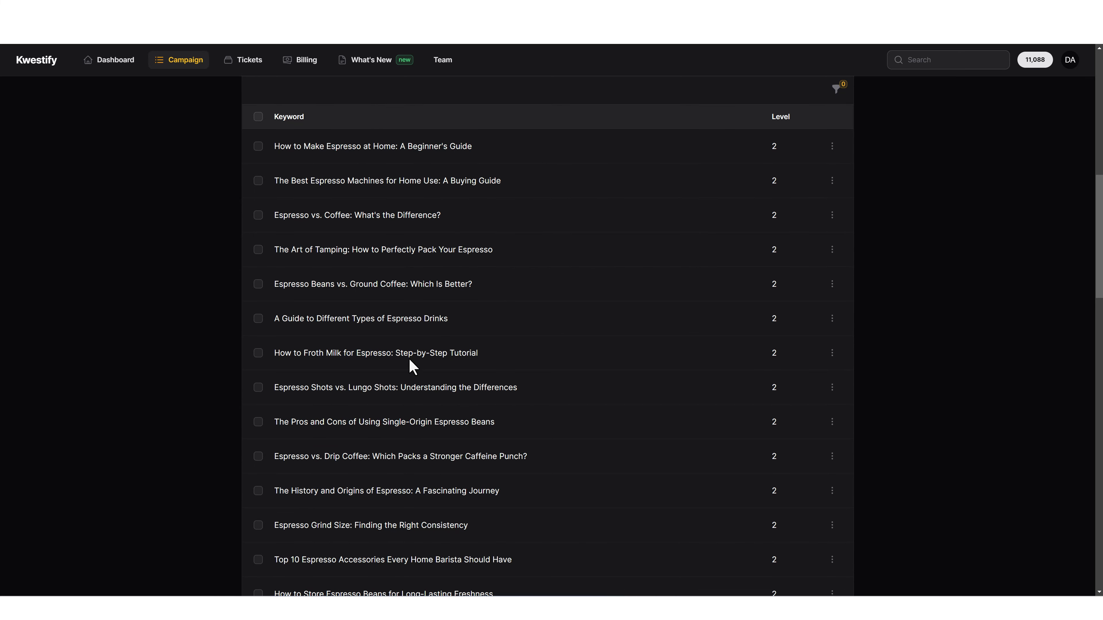
{"action": "scroll", "coordinate": [382, 349], "scroll_direction": "up", "scroll_amount": 2}
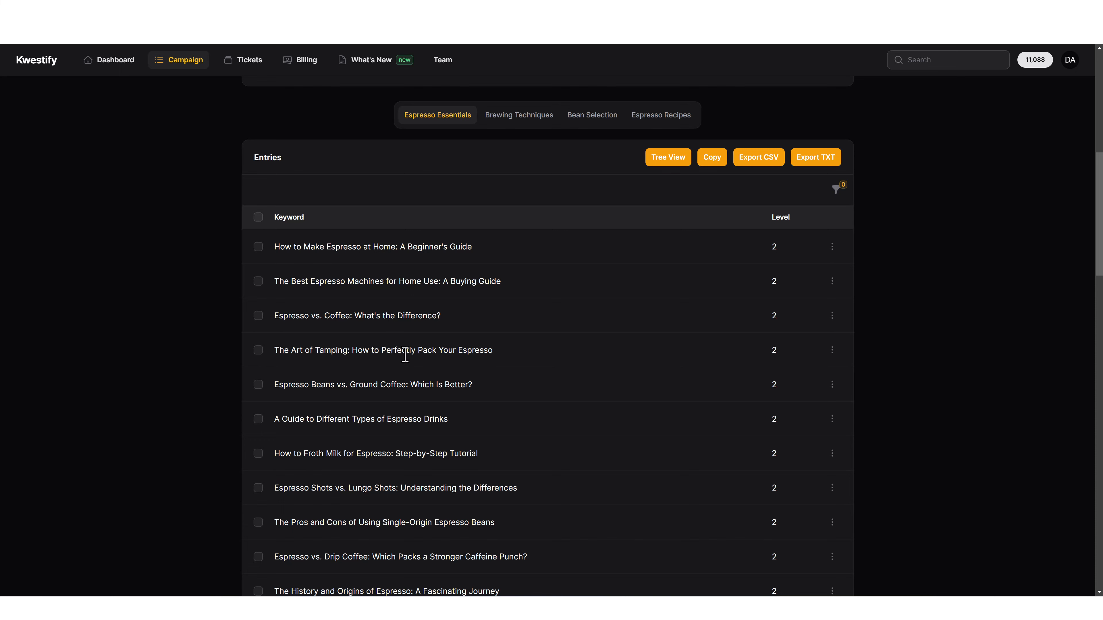
{"action": "scroll", "coordinate": [418, 373], "scroll_direction": "up", "scroll_amount": 1}
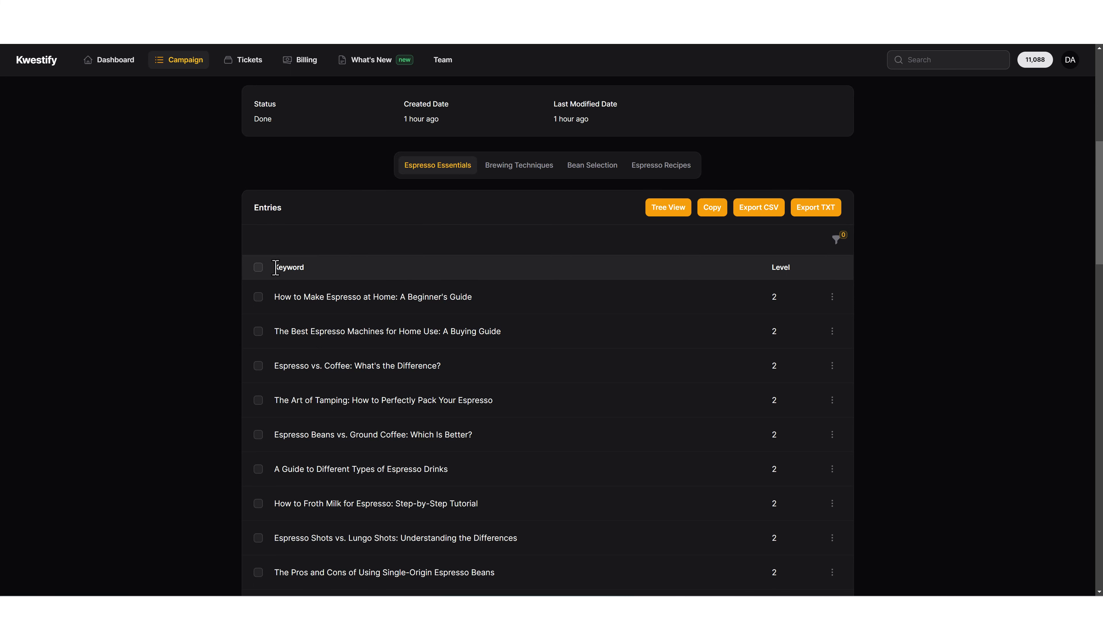
{"action": "left_click", "coordinate": [258, 267]}
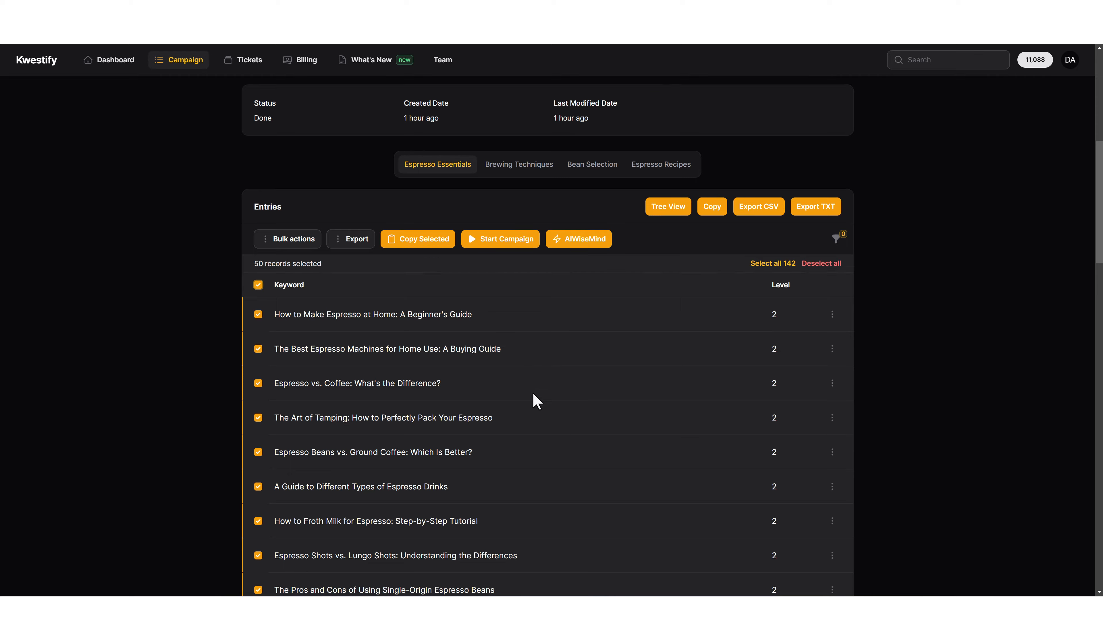
{"action": "scroll", "coordinate": [534, 399], "scroll_direction": "down", "scroll_amount": 2}
{"action": "scroll", "coordinate": [433, 421], "scroll_direction": "up", "scroll_amount": 4}
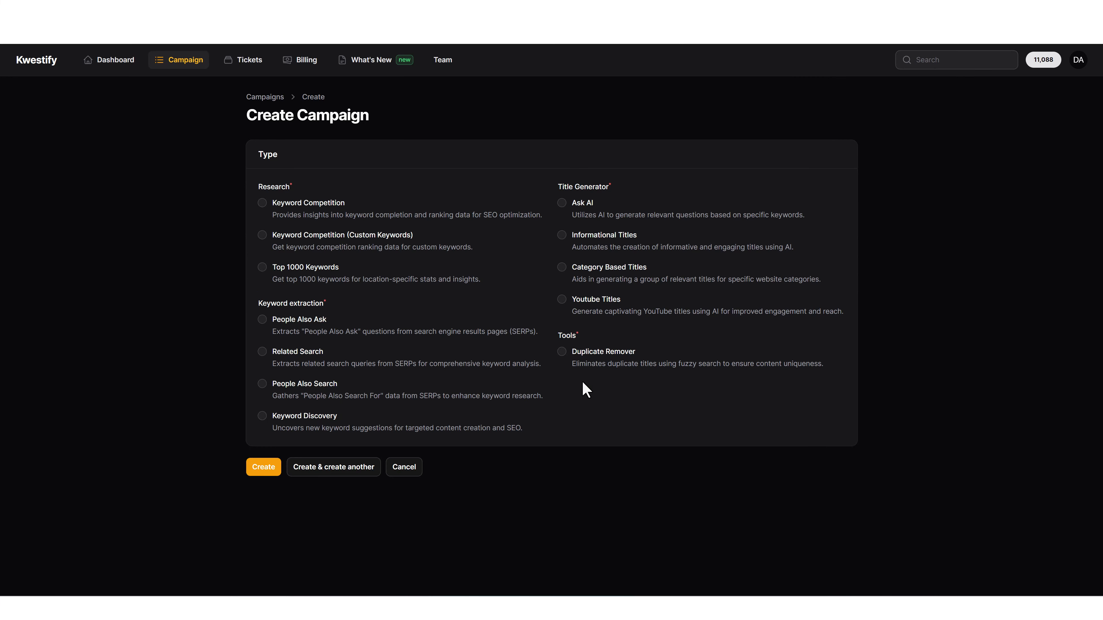
Step: Set up a Duplicate Remover campaign named Espresso Machines with the collected titles pasted in, and check the number of entered keywords
{"action": "left_click", "coordinate": [562, 351]}
{"action": "scroll", "coordinate": [181, 464], "scroll_direction": "down", "scroll_amount": 1}
{"action": "scroll", "coordinate": [183, 466], "scroll_direction": "down", "scroll_amount": 3}
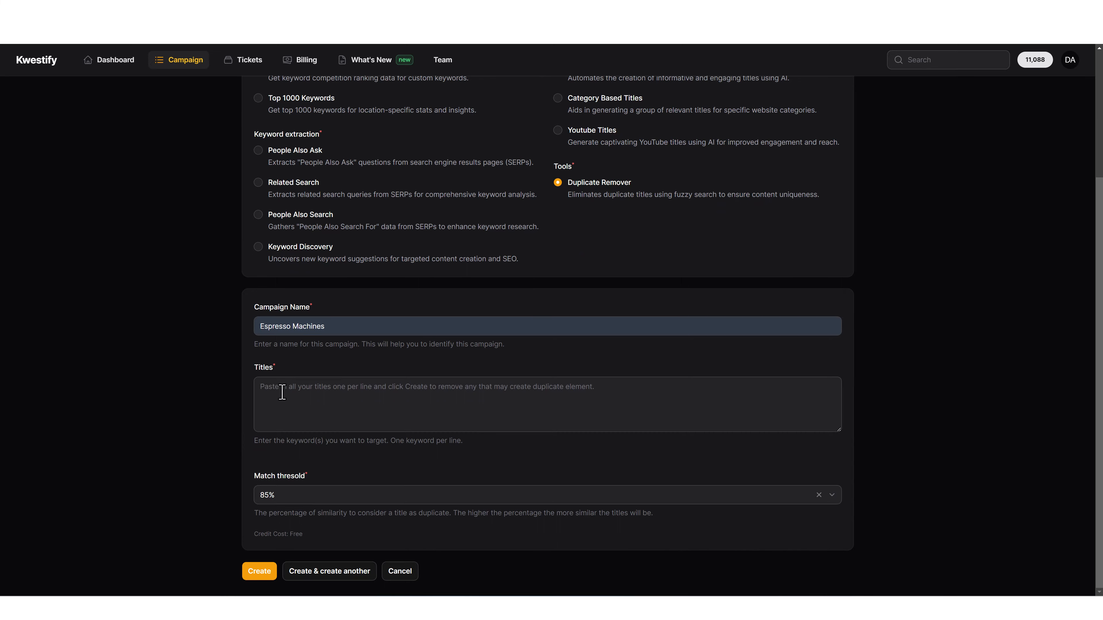
{"action": "left_click", "coordinate": [291, 388]}
{"action": "right_click", "coordinate": [307, 391]}
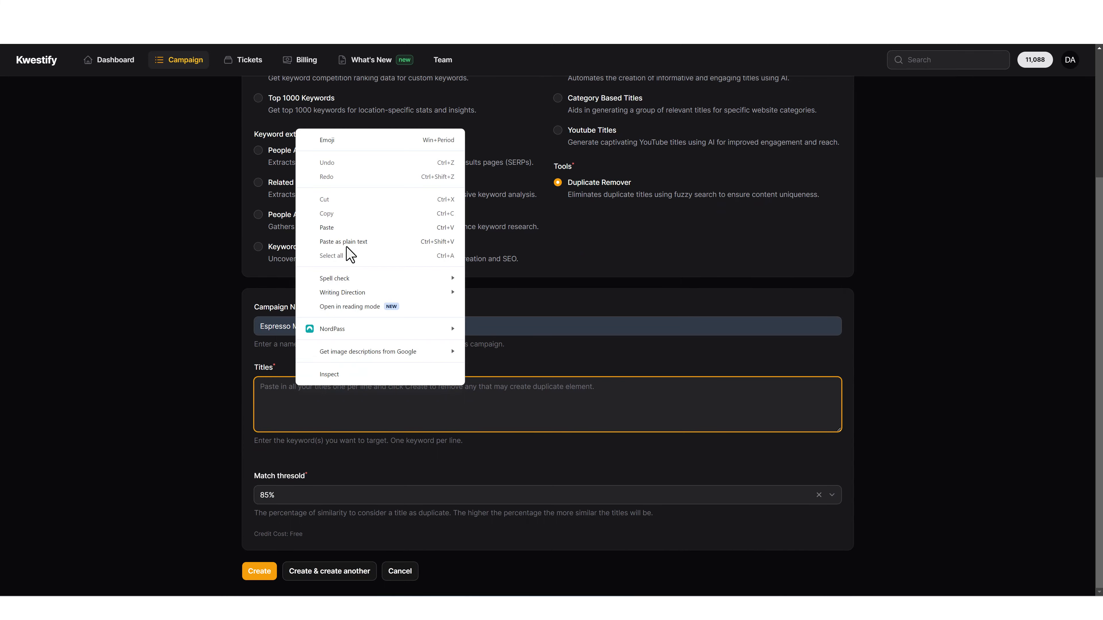
{"action": "left_click", "coordinate": [347, 227]}
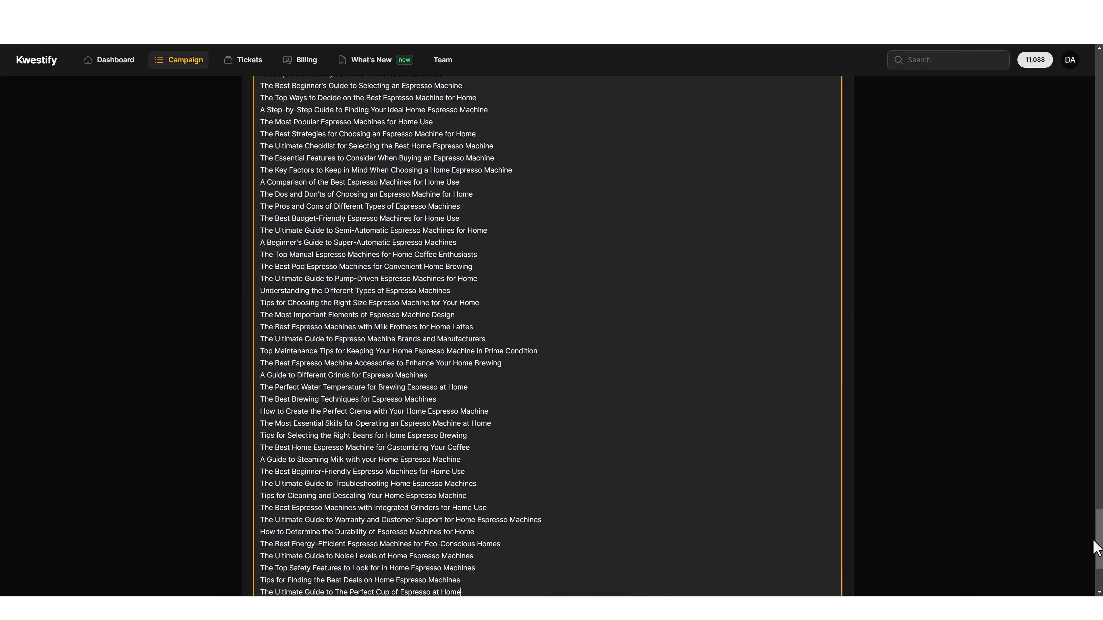
{"action": "left_click_drag", "start_coordinate": [1098, 546], "coordinate": [1097, 120]}
{"action": "left_click", "coordinate": [697, 254]}
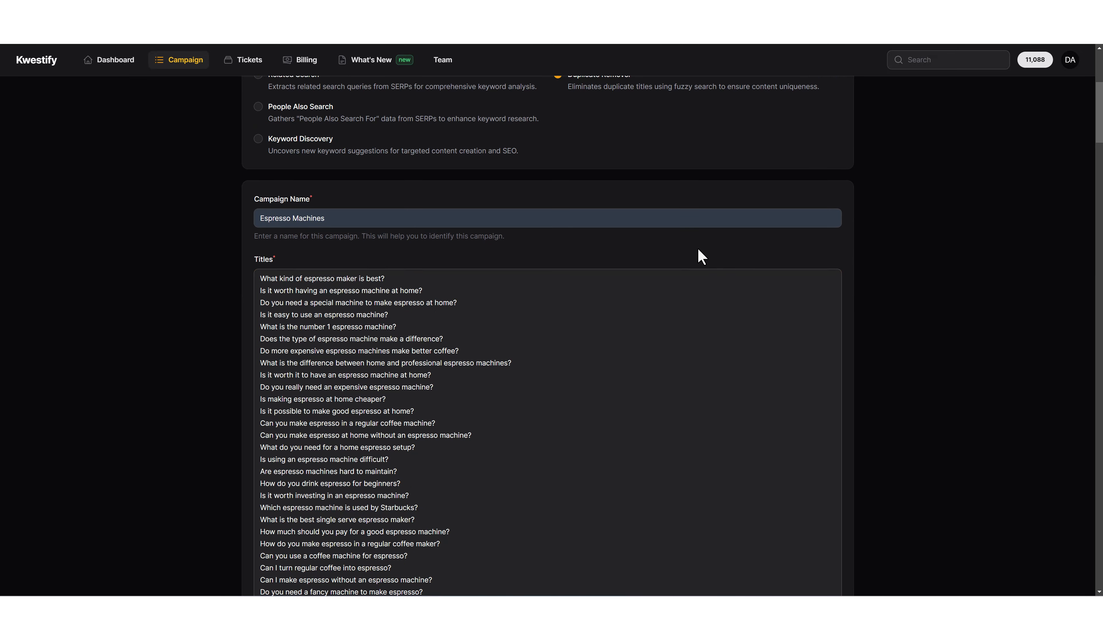
{"action": "left_click_drag", "start_coordinate": [730, 259], "coordinate": [890, 259]}
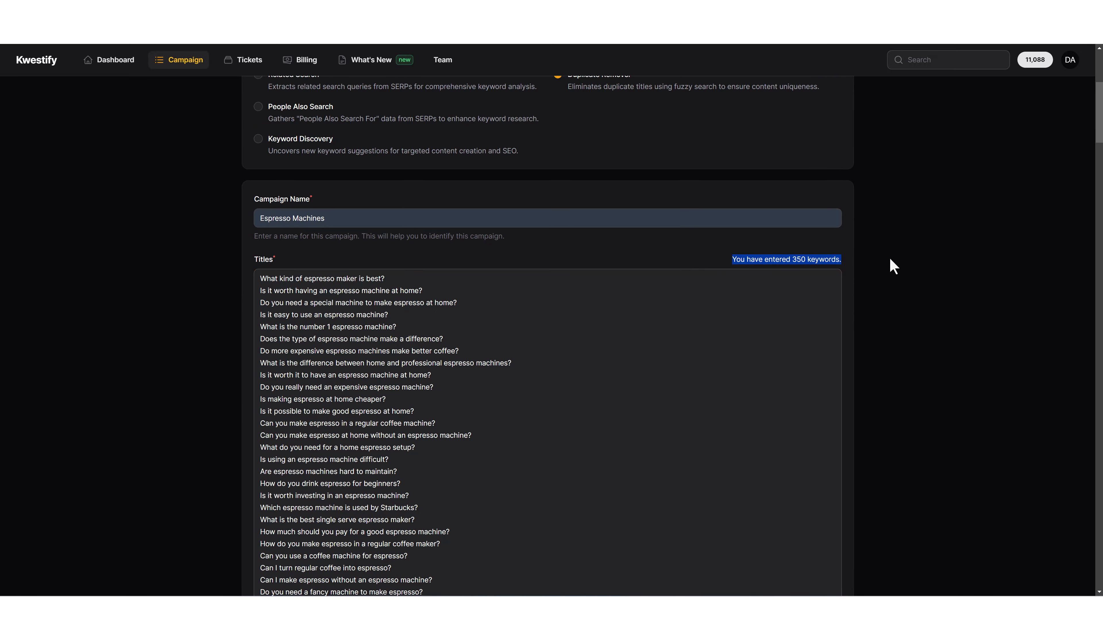
Step: Set the Duplicate Remover campaign's match threshold to 65%, check its credit cost and create the campaign
{"action": "left_click_drag", "start_coordinate": [1099, 112], "coordinate": [1075, 548]}
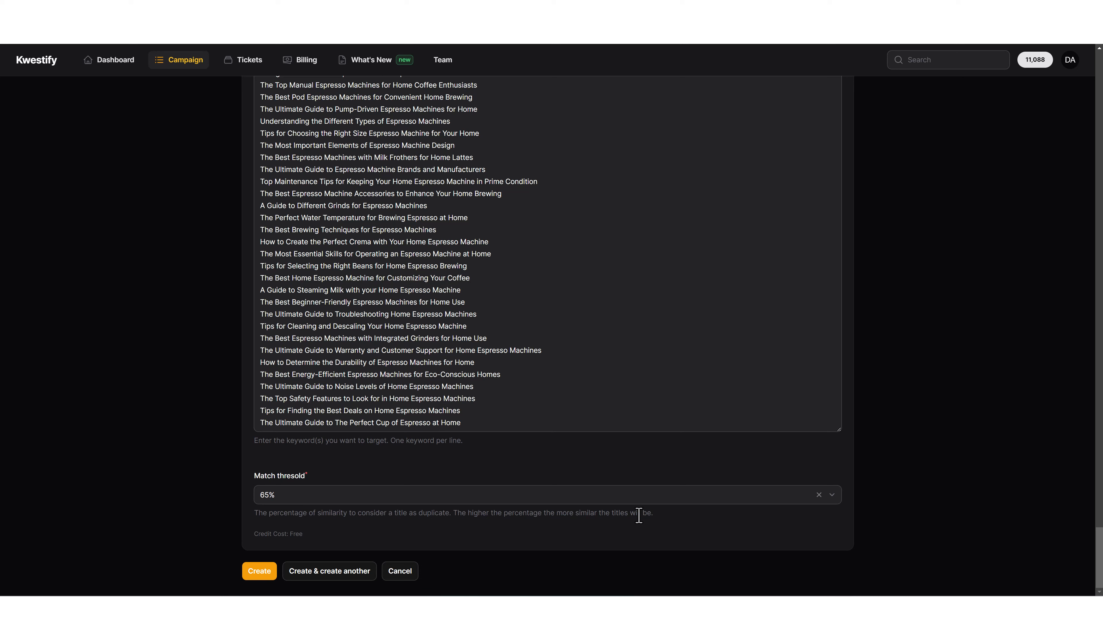
{"action": "left_click", "coordinate": [308, 504]}
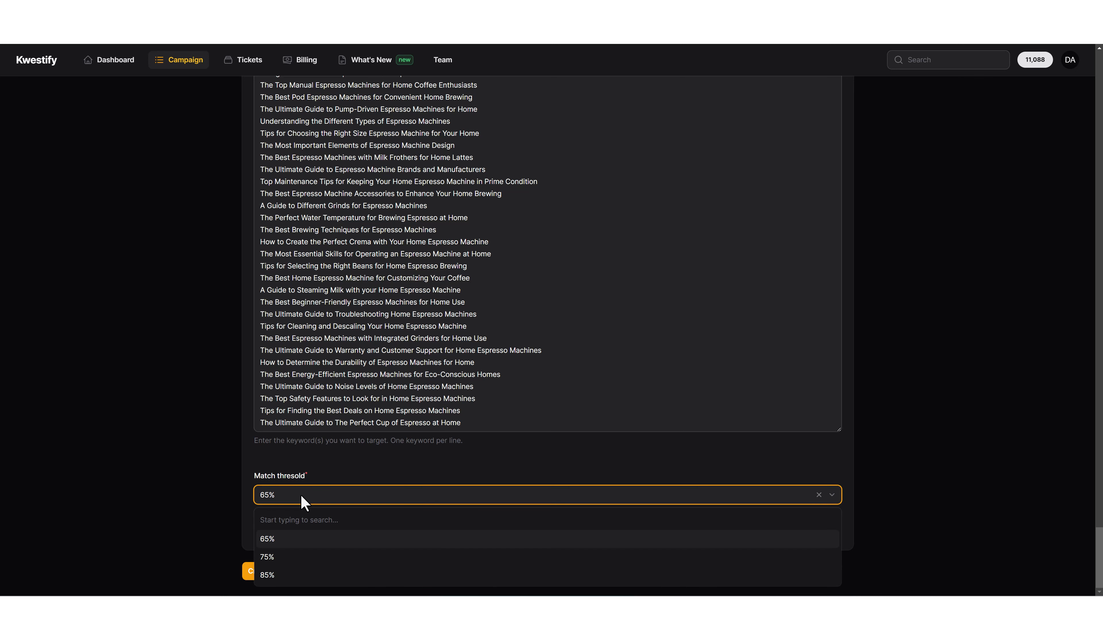
{"action": "left_click", "coordinate": [271, 542]}
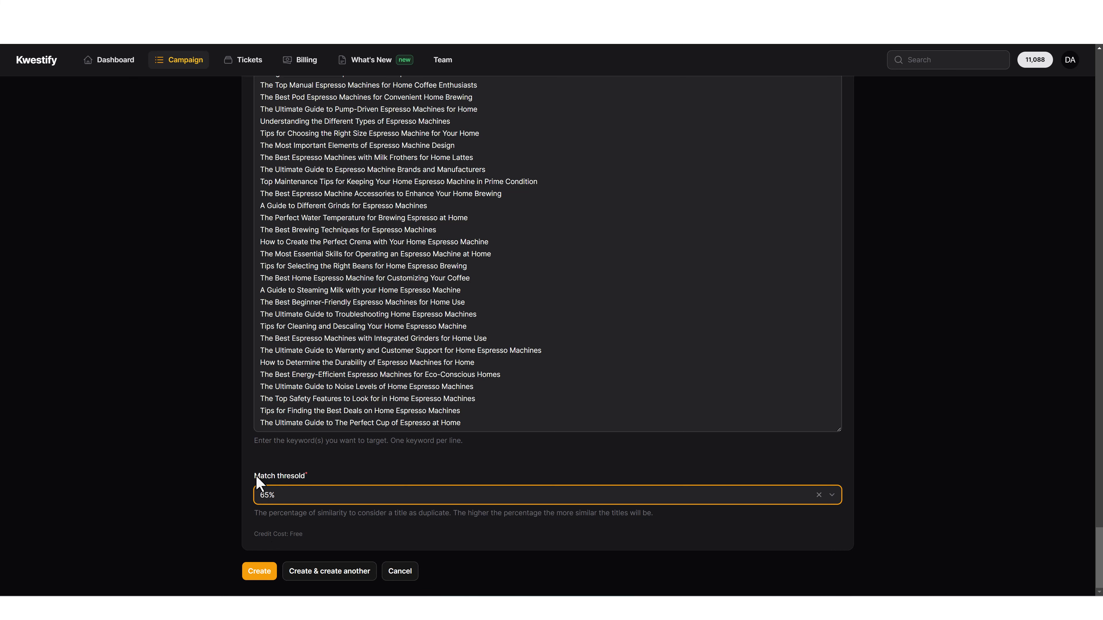
{"action": "left_click_drag", "start_coordinate": [254, 537], "coordinate": [302, 547]}
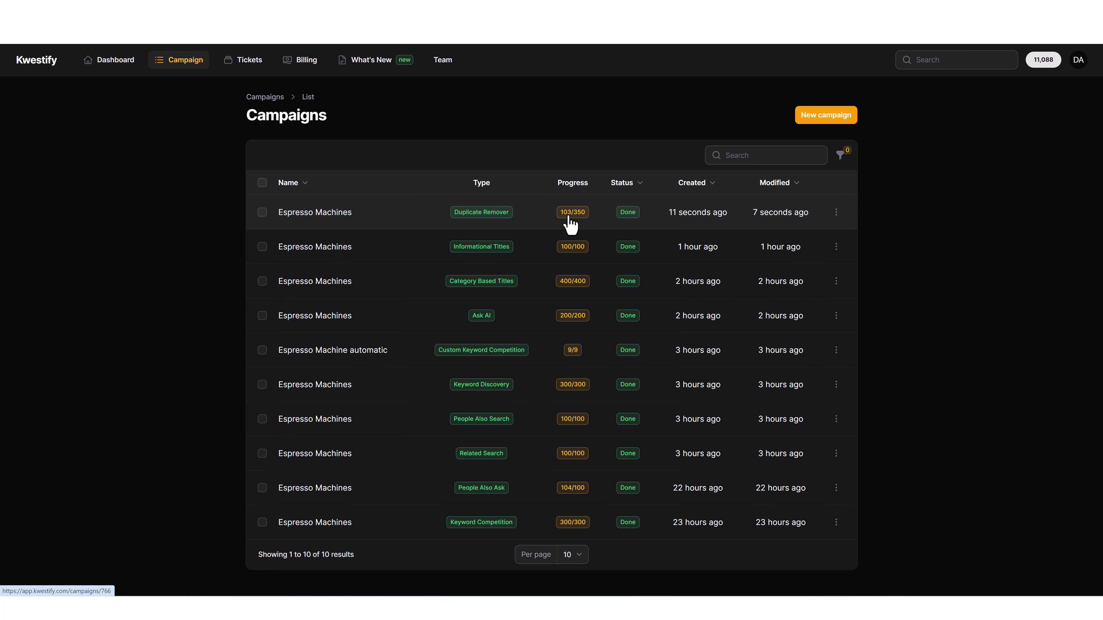
Step: Open the finished Duplicate Remover campaign and select all of its remaining entries, including those beyond the current page
{"action": "left_click", "coordinate": [328, 223]}
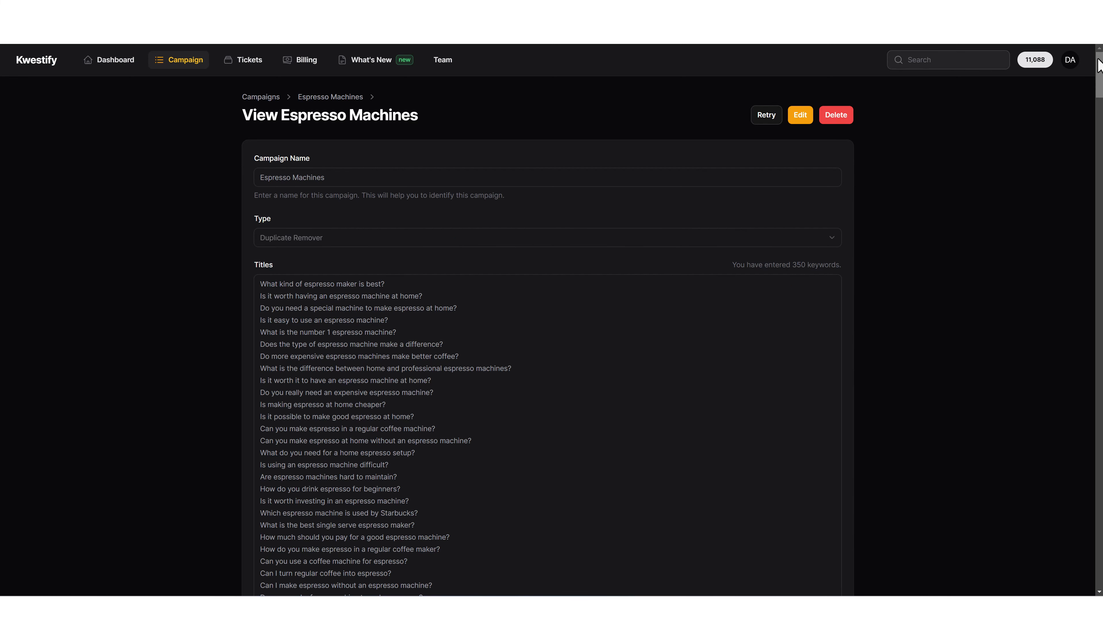
{"action": "left_click_drag", "start_coordinate": [1098, 65], "coordinate": [1053, 440]}
{"action": "scroll", "coordinate": [442, 253], "scroll_direction": "up", "scroll_amount": 1}
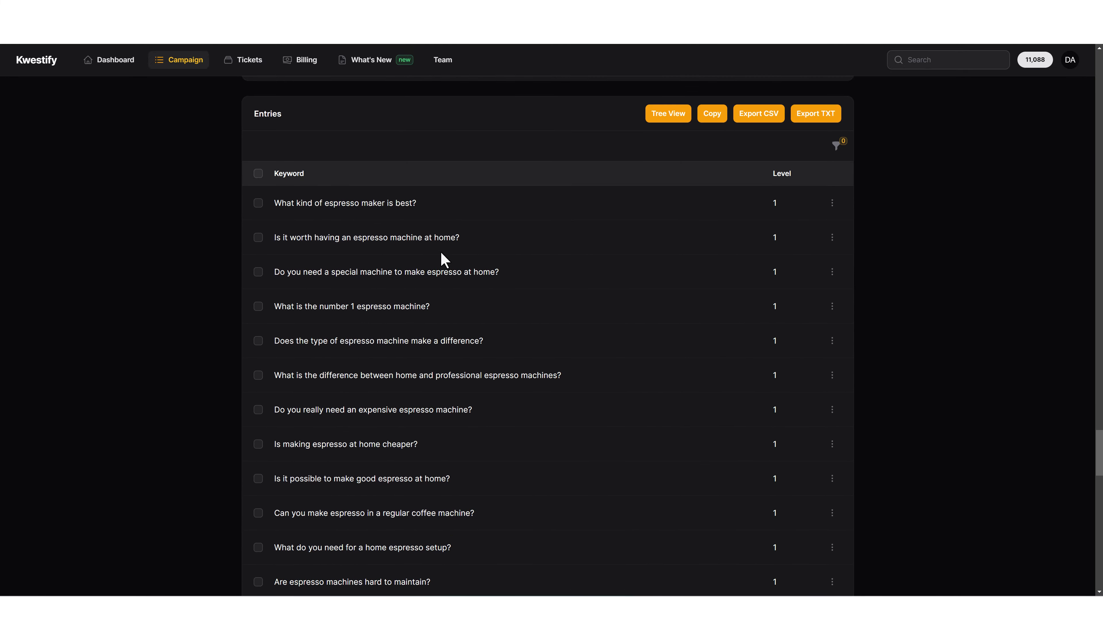
{"action": "left_click", "coordinate": [259, 177]}
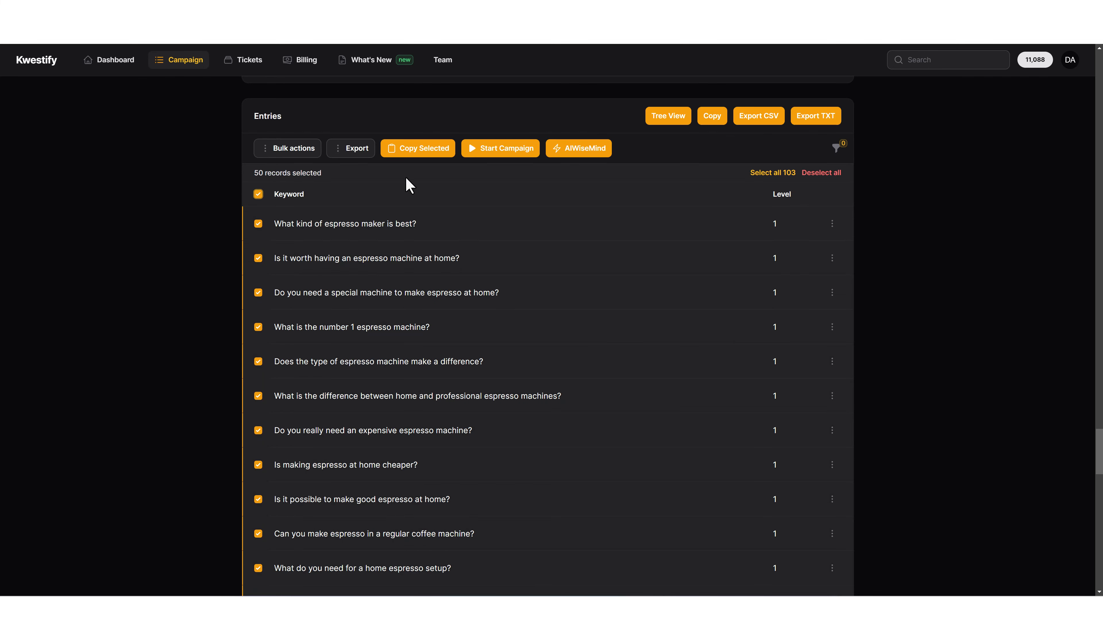
{"action": "left_click", "coordinate": [770, 174]}
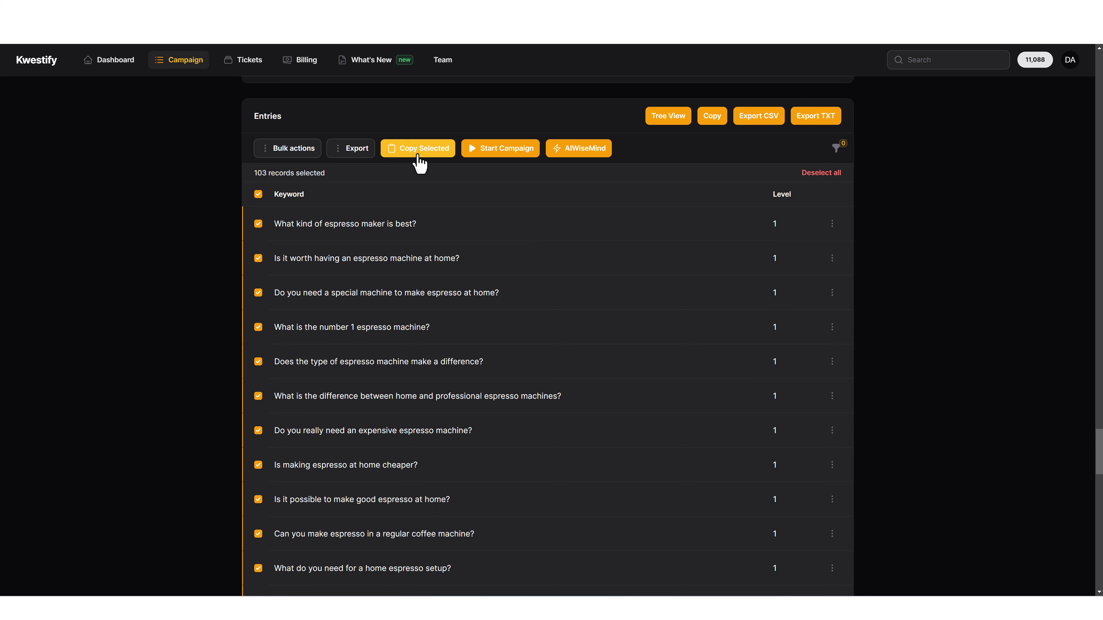
{"action": "left_click", "coordinate": [596, 150]}
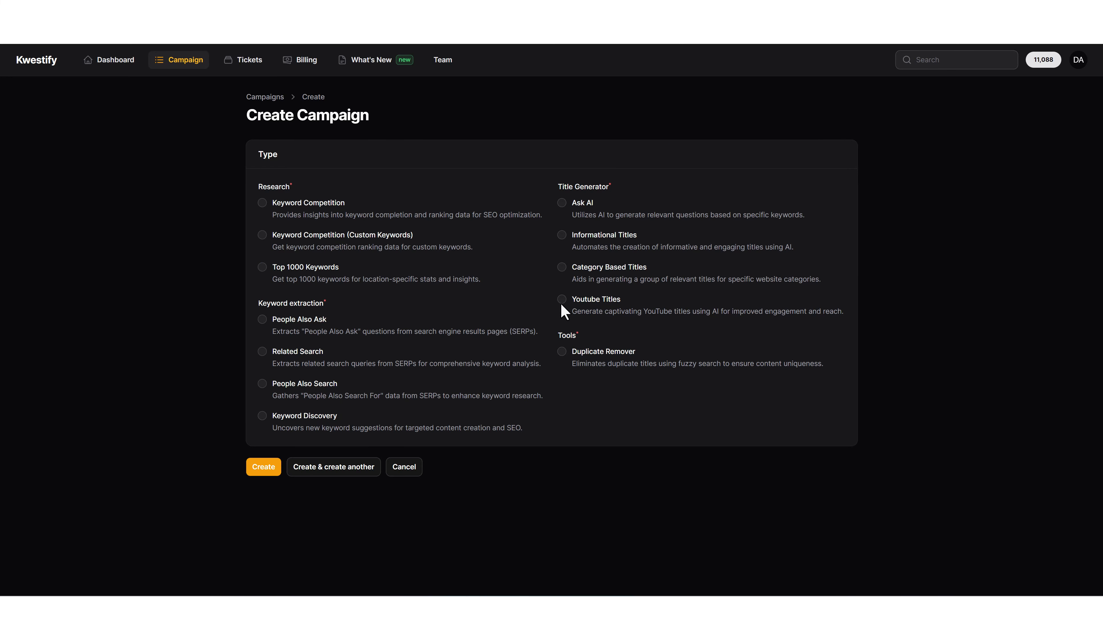
Step: Set up a Youtube Titles campaign named Espresso Machines with the keyword "delonghi espresso machine 685" and fuzzy-search duplicate removal disabled
{"action": "left_click", "coordinate": [562, 300]}
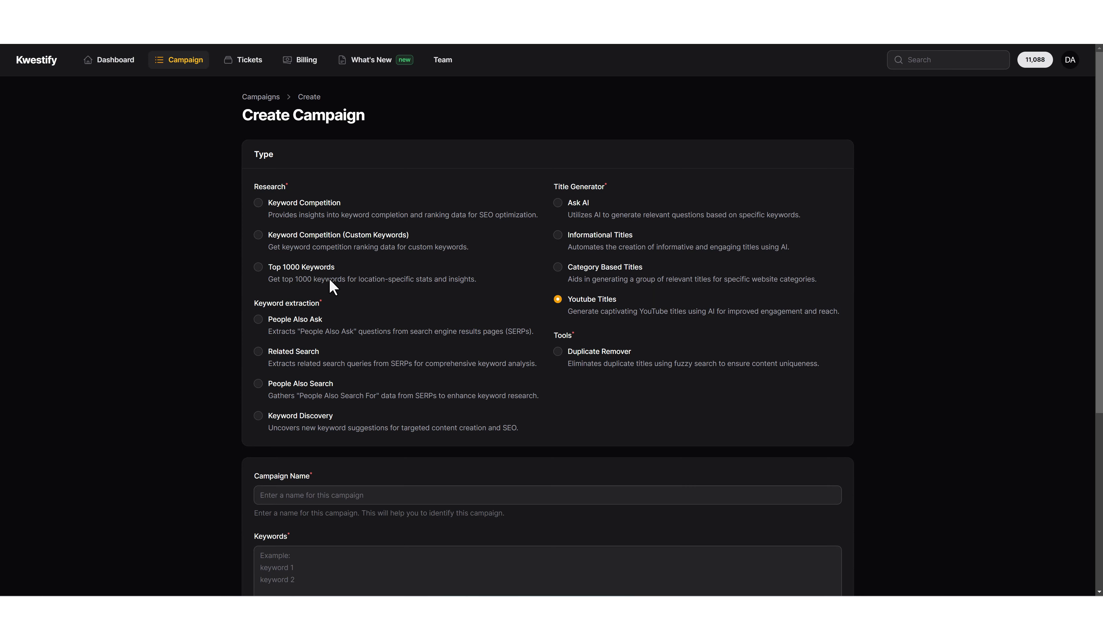
{"action": "scroll", "coordinate": [148, 372], "scroll_direction": "down", "scroll_amount": 6}
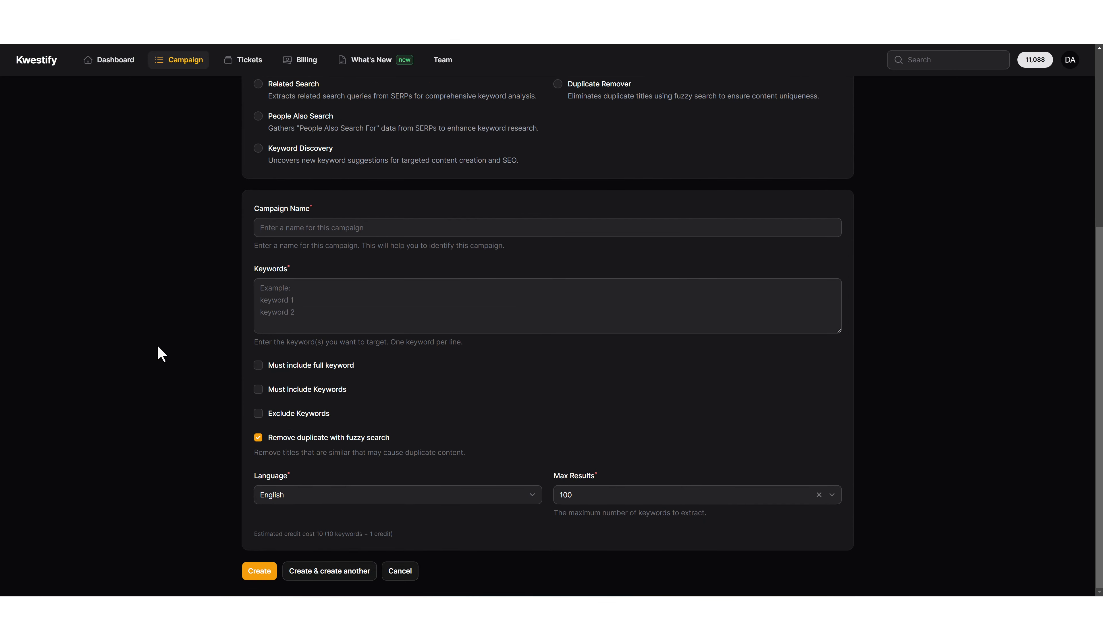
{"action": "left_click", "coordinate": [290, 302]}
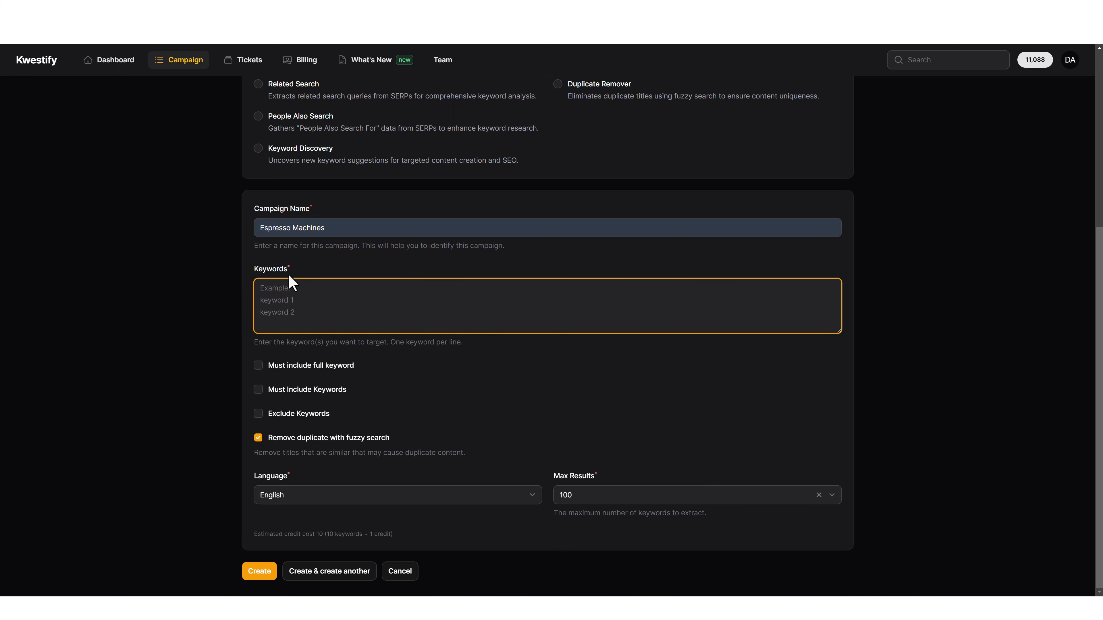
{"action": "type", "text": "delonghi espresso machine 685"}
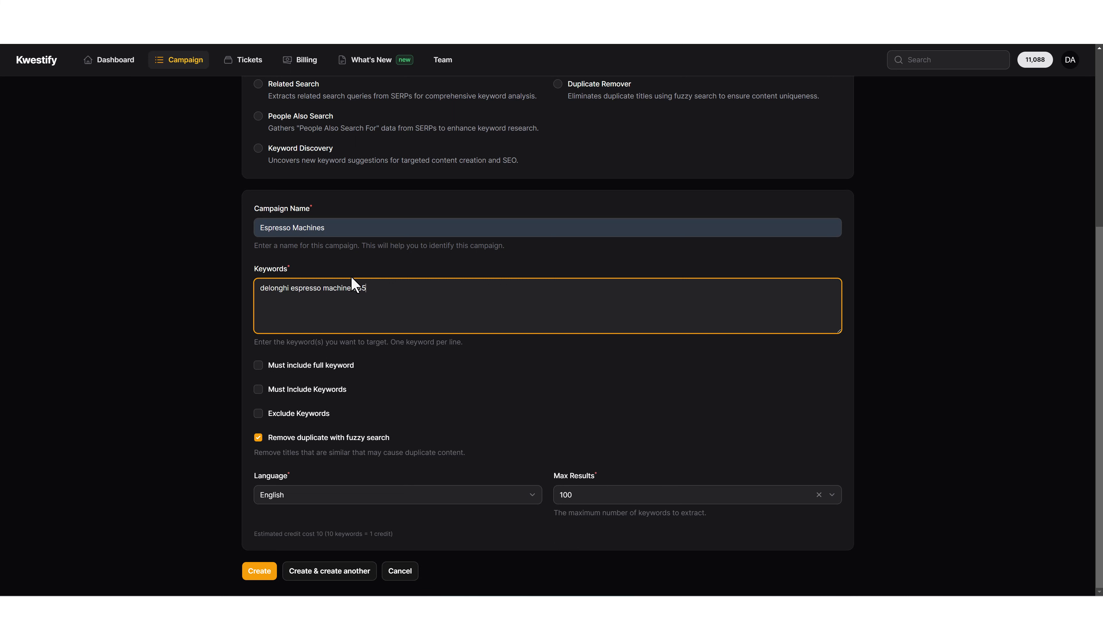
{"action": "left_click", "coordinate": [258, 438]}
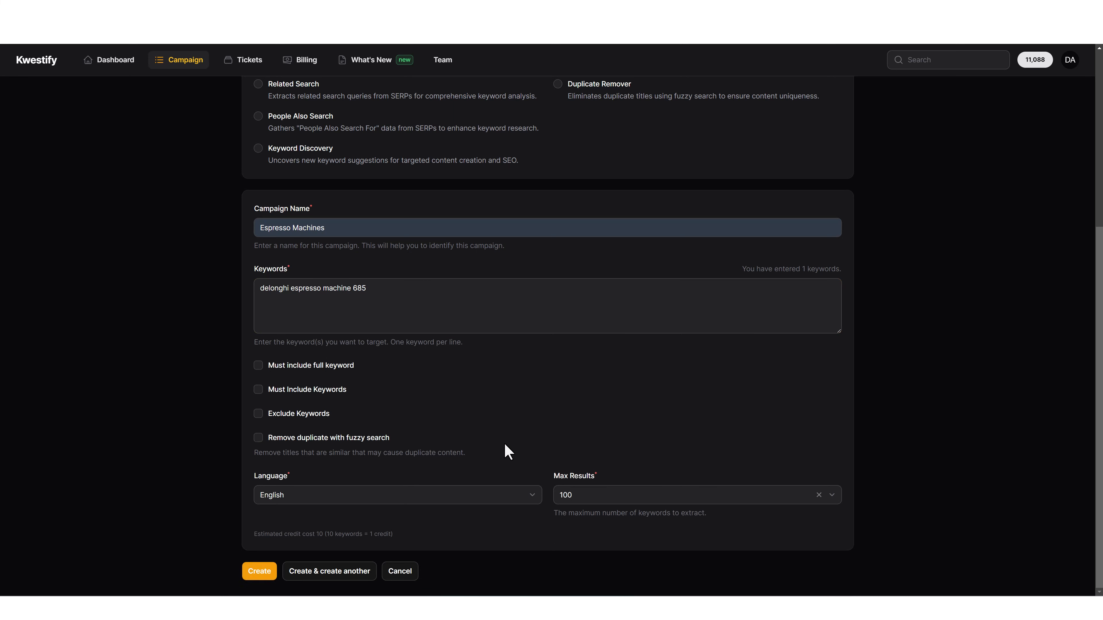
Step: Create the Youtube Titles campaign for the DeLonghi keyword and open it from the campaign list once it is done
{"action": "left_click", "coordinate": [257, 571]}
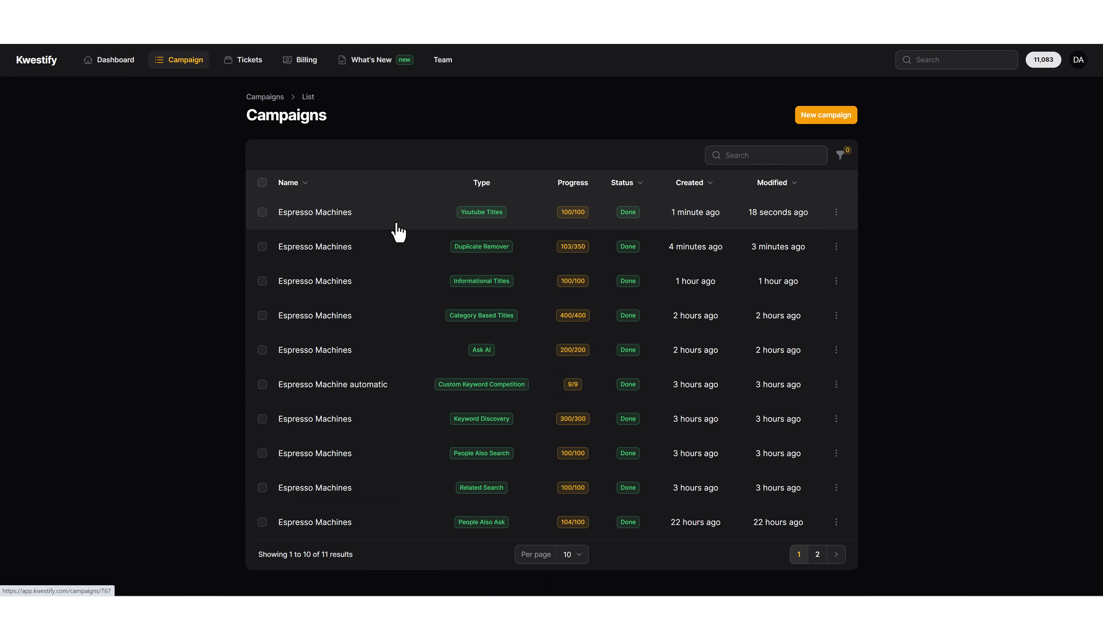
{"action": "left_click", "coordinate": [345, 227]}
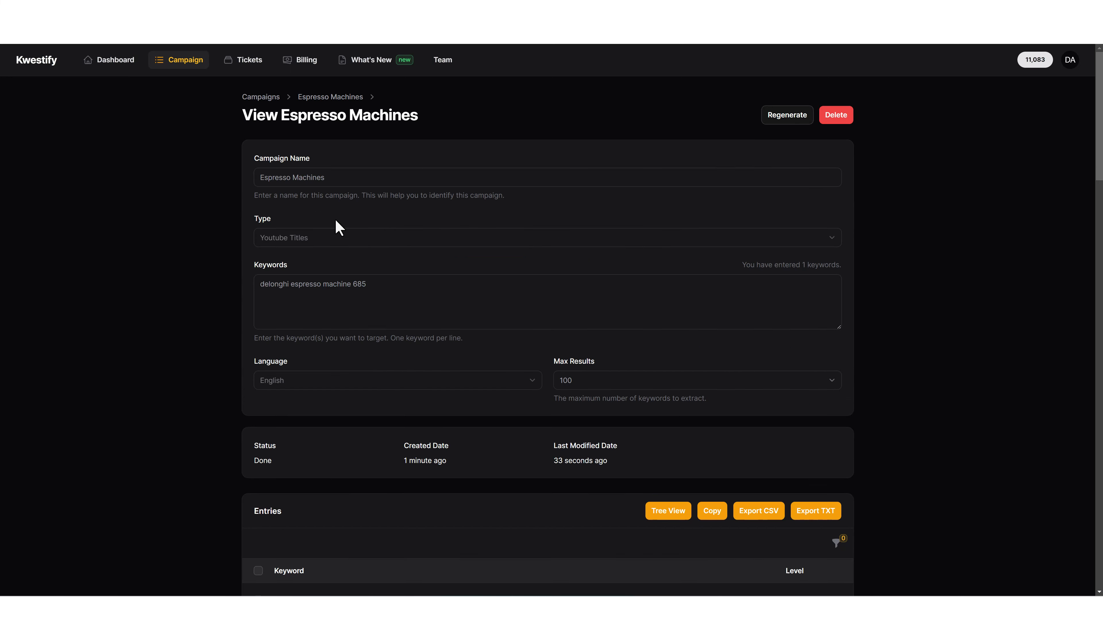
Step: Review the generated YouTube titles in the campaign's entries, from the first to the last on the page and back again
{"action": "scroll", "coordinate": [226, 415], "scroll_direction": "down", "scroll_amount": 8}
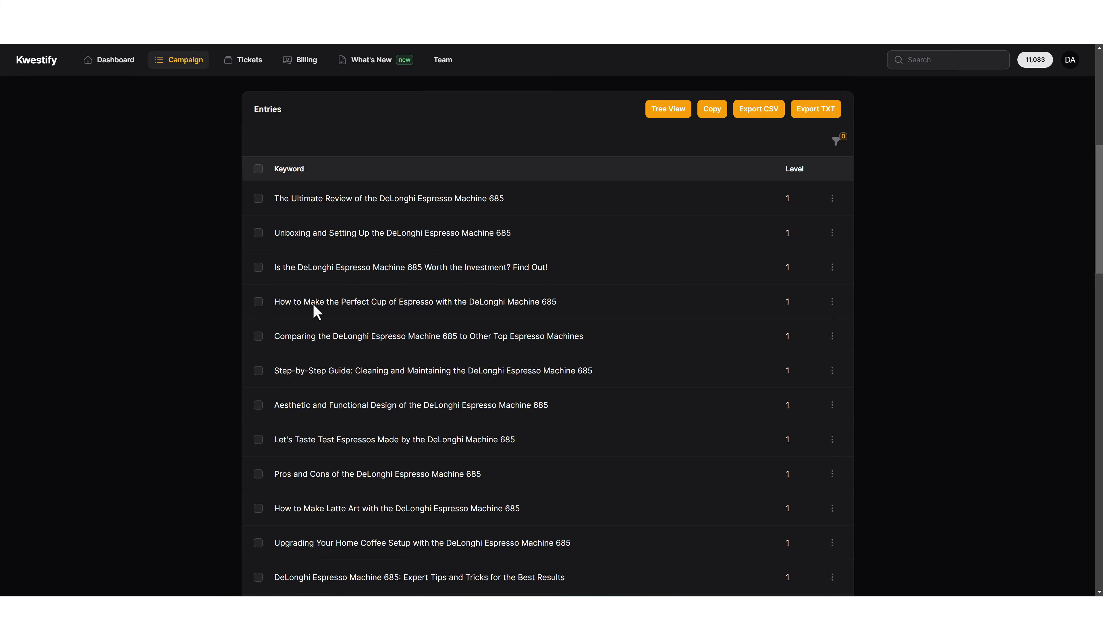
{"action": "scroll", "coordinate": [350, 348], "scroll_direction": "down", "scroll_amount": 2}
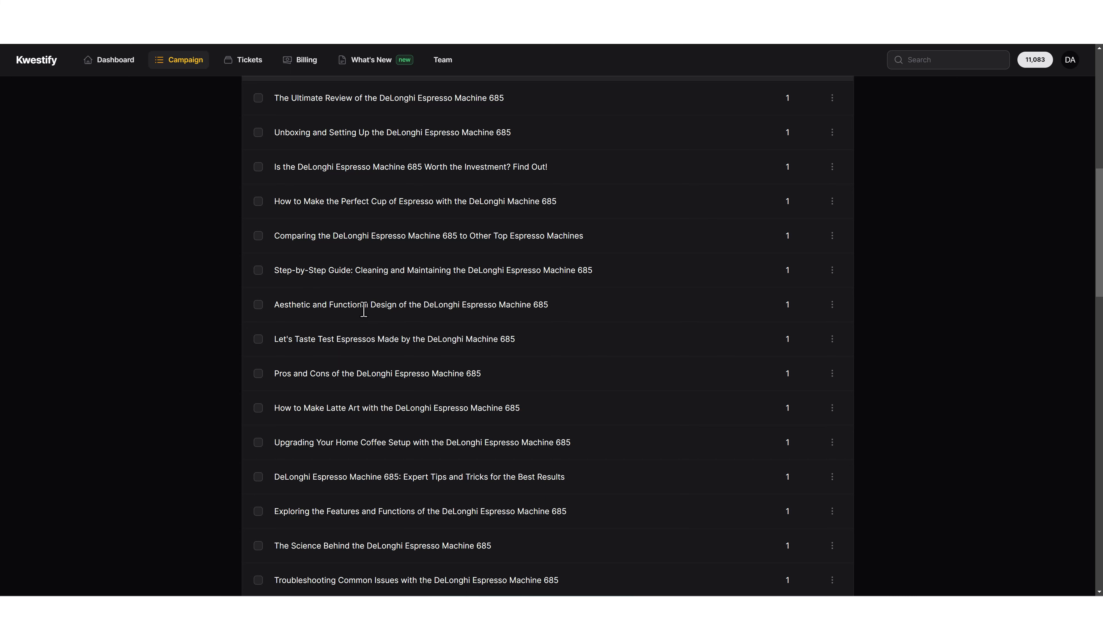
{"action": "scroll", "coordinate": [334, 343], "scroll_direction": "down", "scroll_amount": 5}
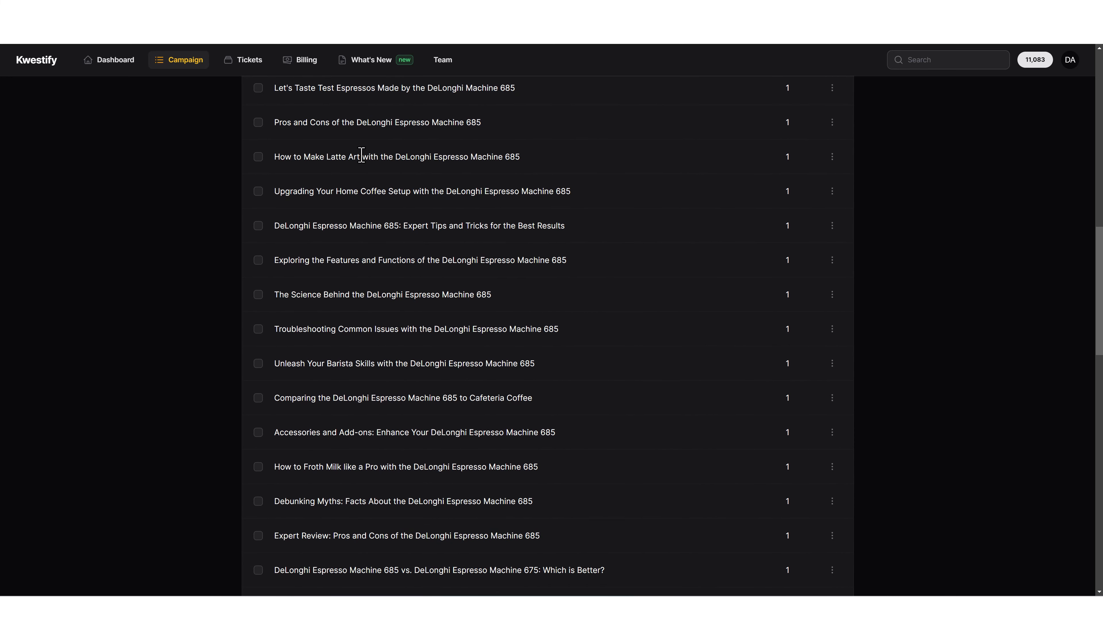
{"action": "scroll", "coordinate": [381, 347], "scroll_direction": "down", "scroll_amount": 4}
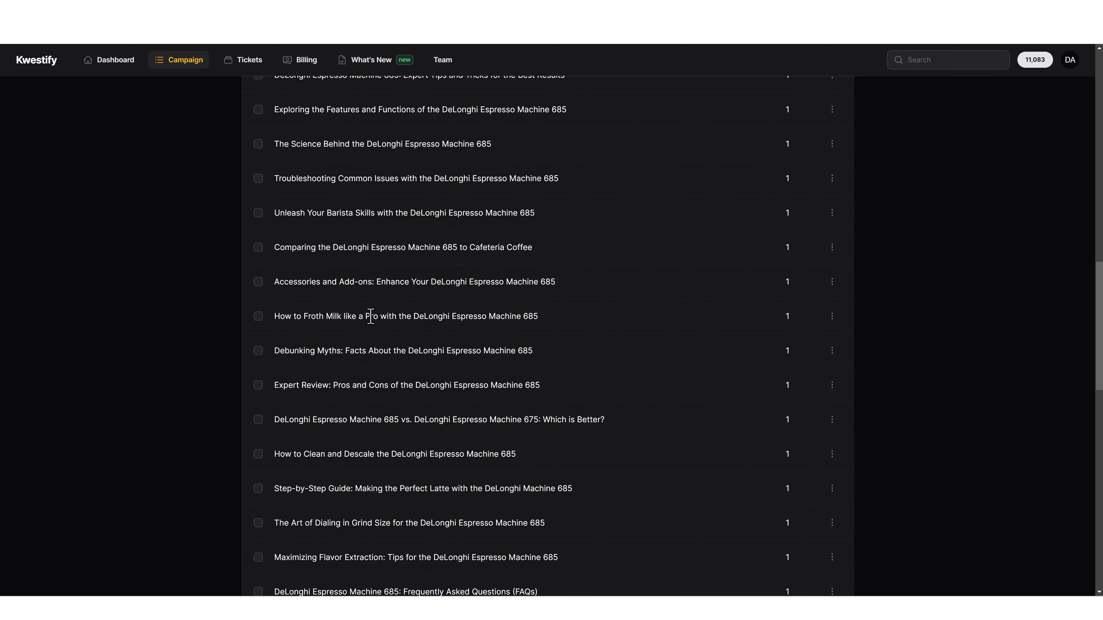
{"action": "scroll", "coordinate": [371, 343], "scroll_direction": "down", "scroll_amount": 11}
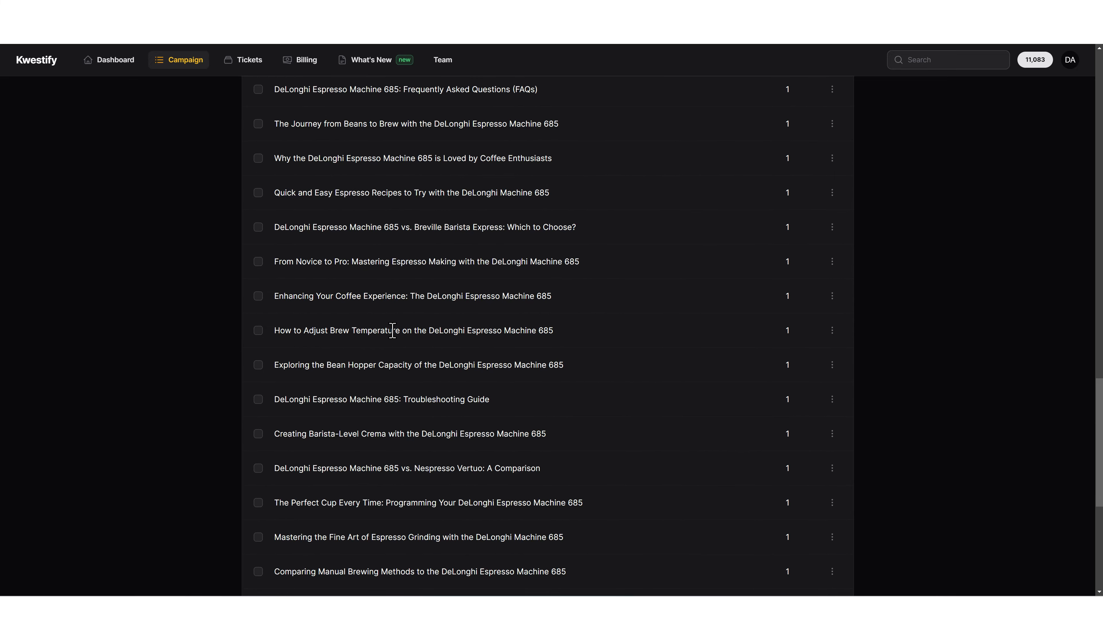
{"action": "scroll", "coordinate": [393, 363], "scroll_direction": "down", "scroll_amount": 8}
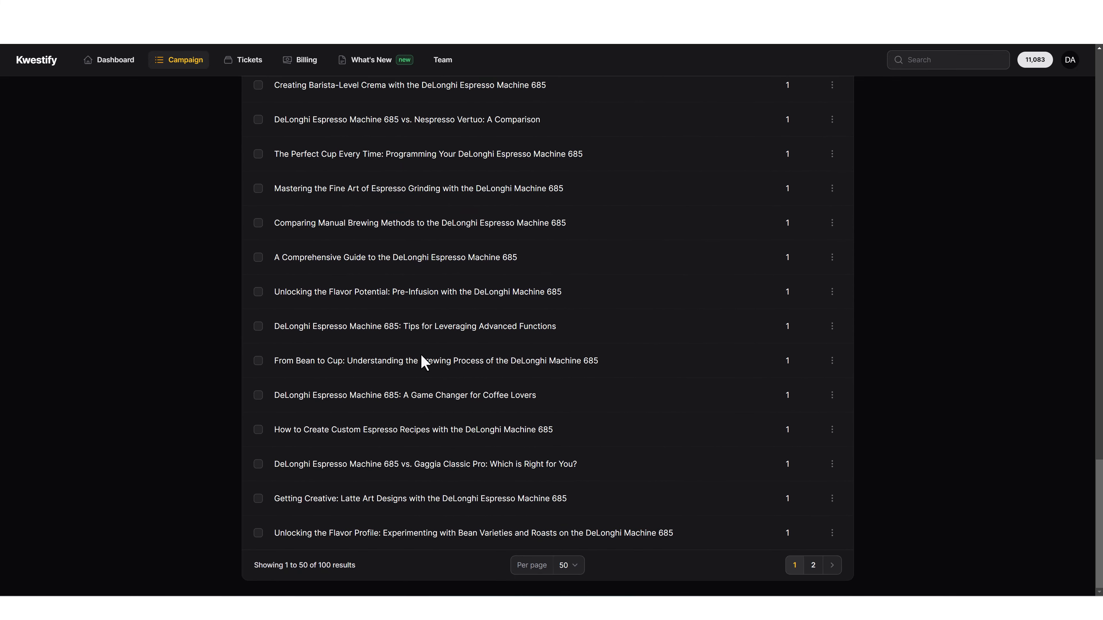
{"action": "scroll", "coordinate": [404, 363], "scroll_direction": "up", "scroll_amount": 20}
{"action": "scroll", "coordinate": [408, 365], "scroll_direction": "up", "scroll_amount": 17}
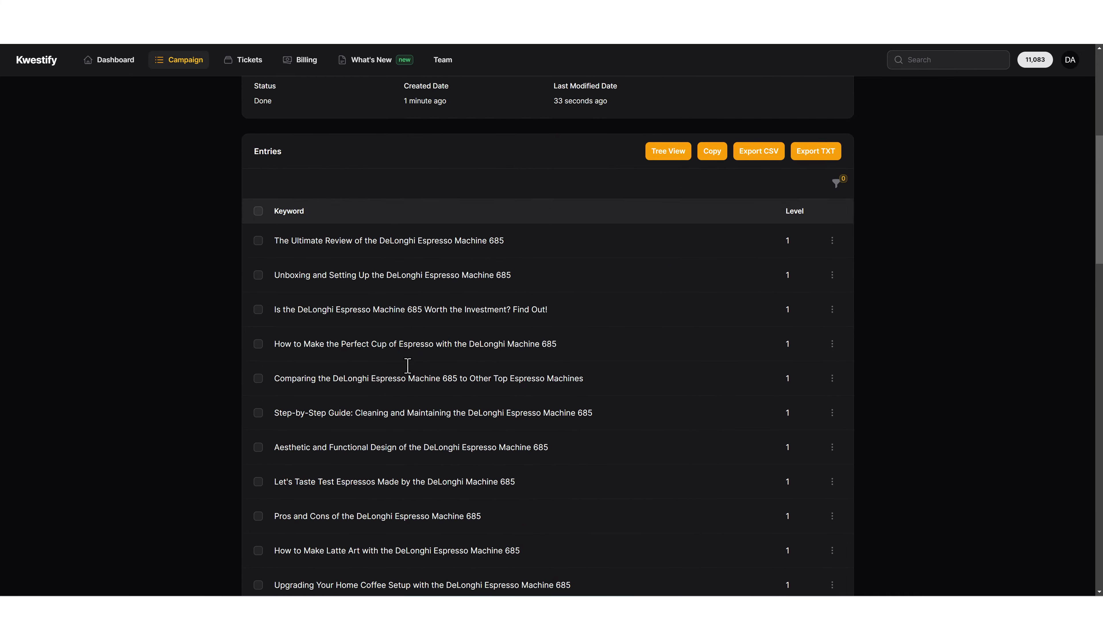
{"action": "scroll", "coordinate": [408, 369], "scroll_direction": "down", "scroll_amount": 3}
{"action": "scroll", "coordinate": [412, 373], "scroll_direction": "down", "scroll_amount": 3}
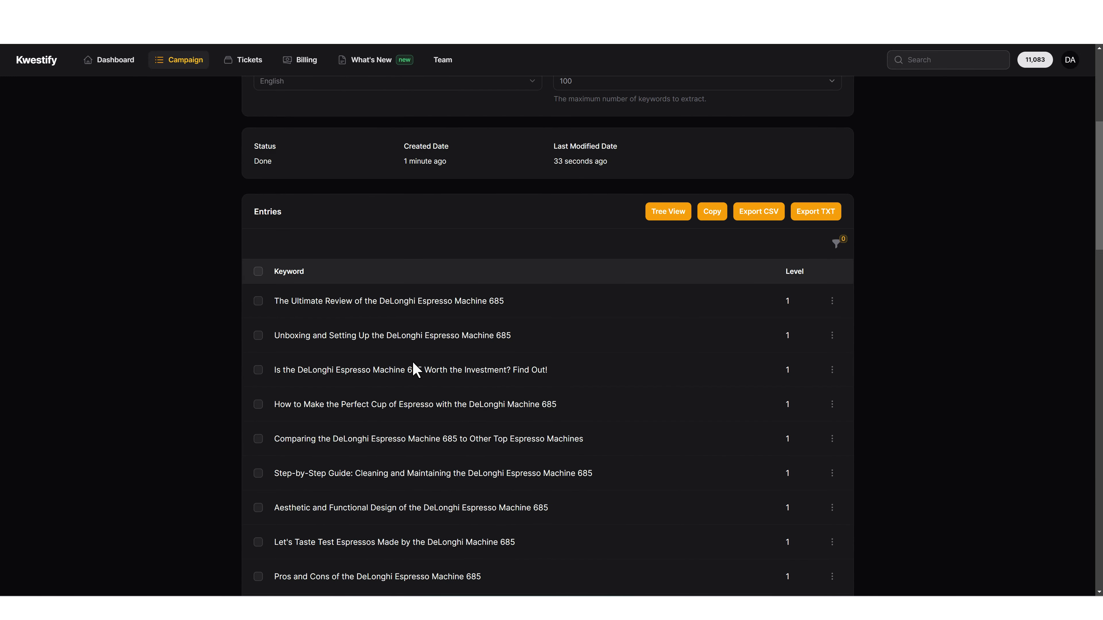